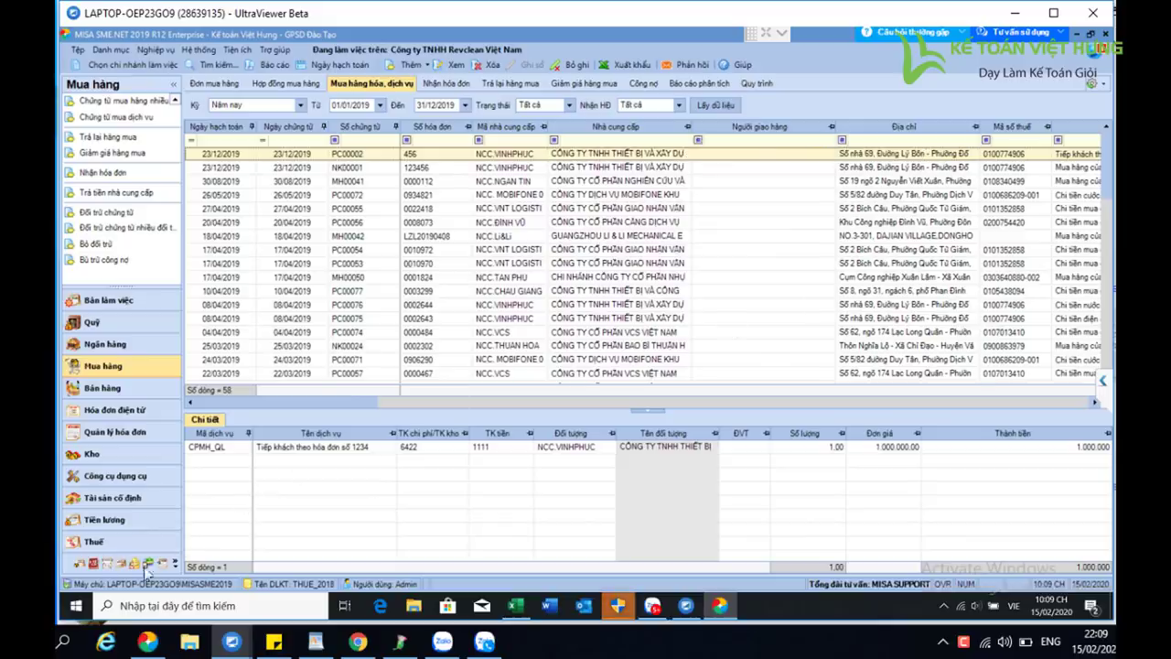
# Load this year's miscellaneous vouchers (Chứng từ NVK) in the Tổng hợp module and sort them by Diễn giải
pyautogui.click(96, 564)
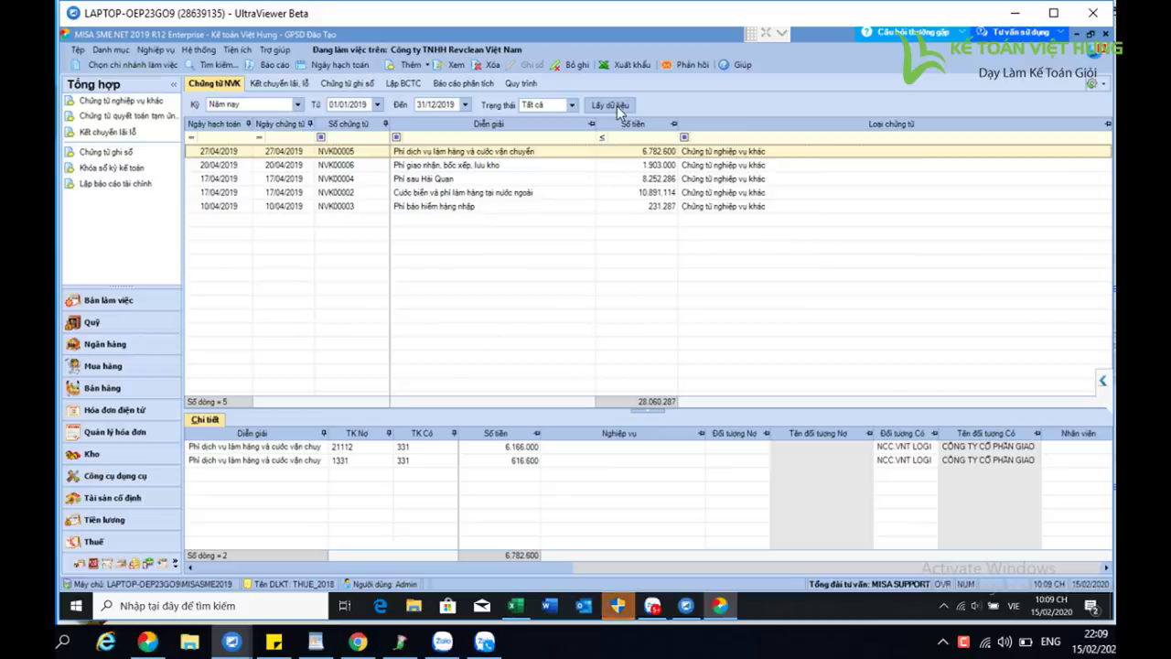
pyautogui.click(617, 108)
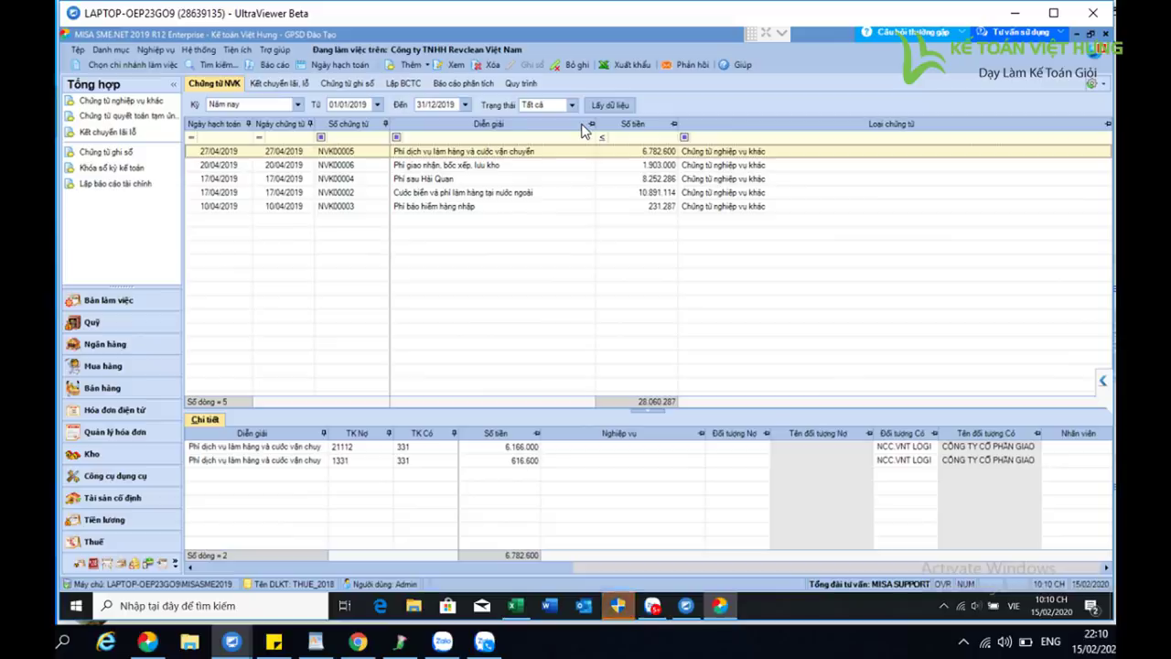
pyautogui.click(584, 130)
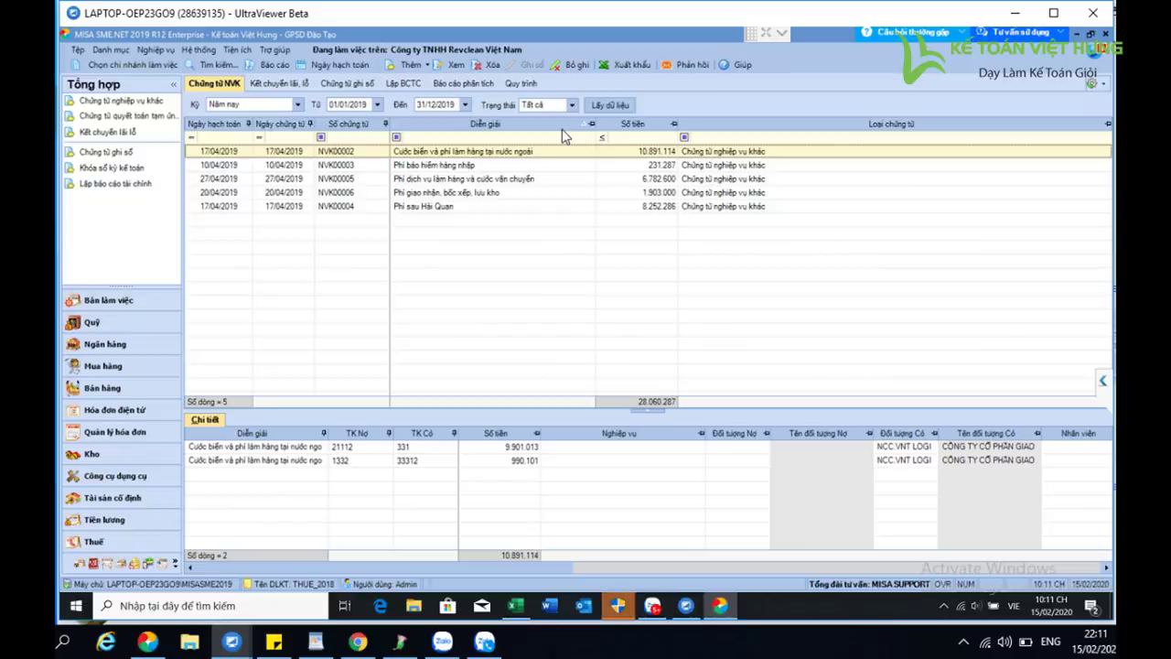
pyautogui.click(562, 133)
# Open voucher NVK00002 for overseas freight and handling fees, examine the debit and credit accounts of both lines, and close it
pyautogui.doubleClick(463, 154)
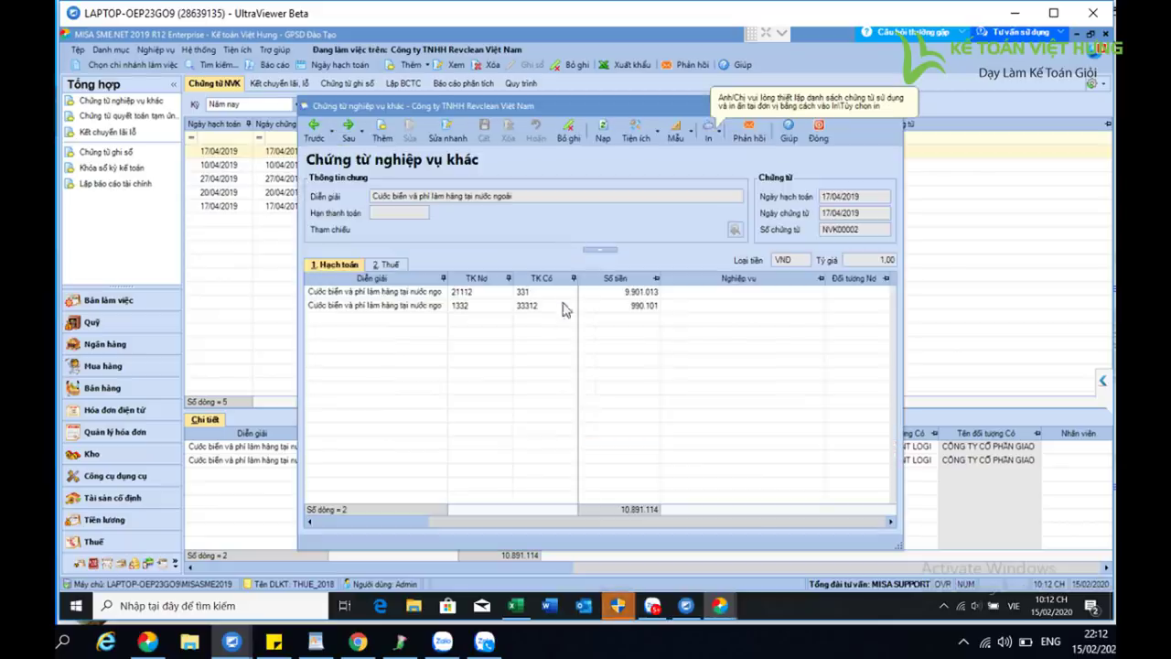
pyautogui.click(469, 292)
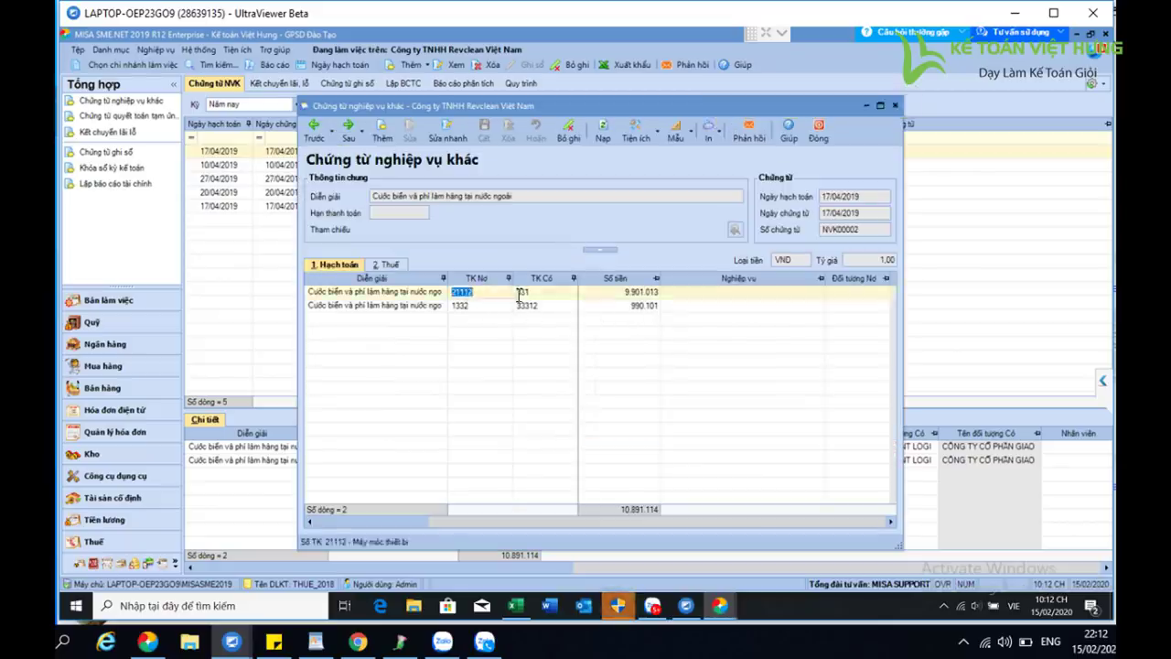
pyautogui.click(523, 291)
pyautogui.click(496, 308)
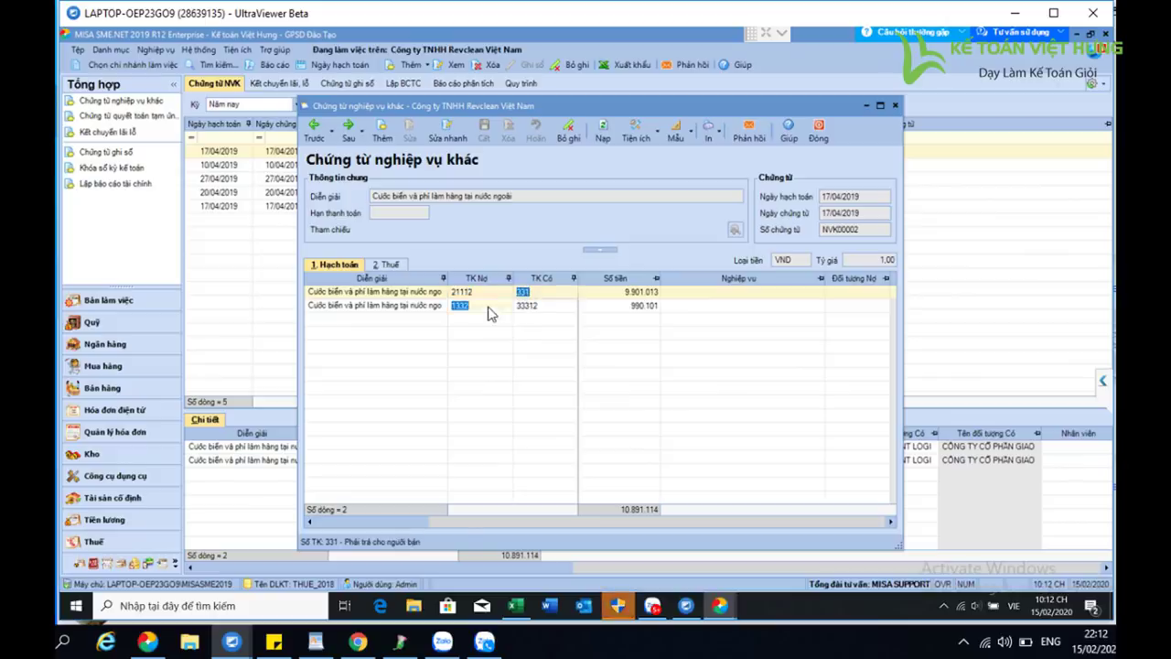
pyautogui.click(530, 307)
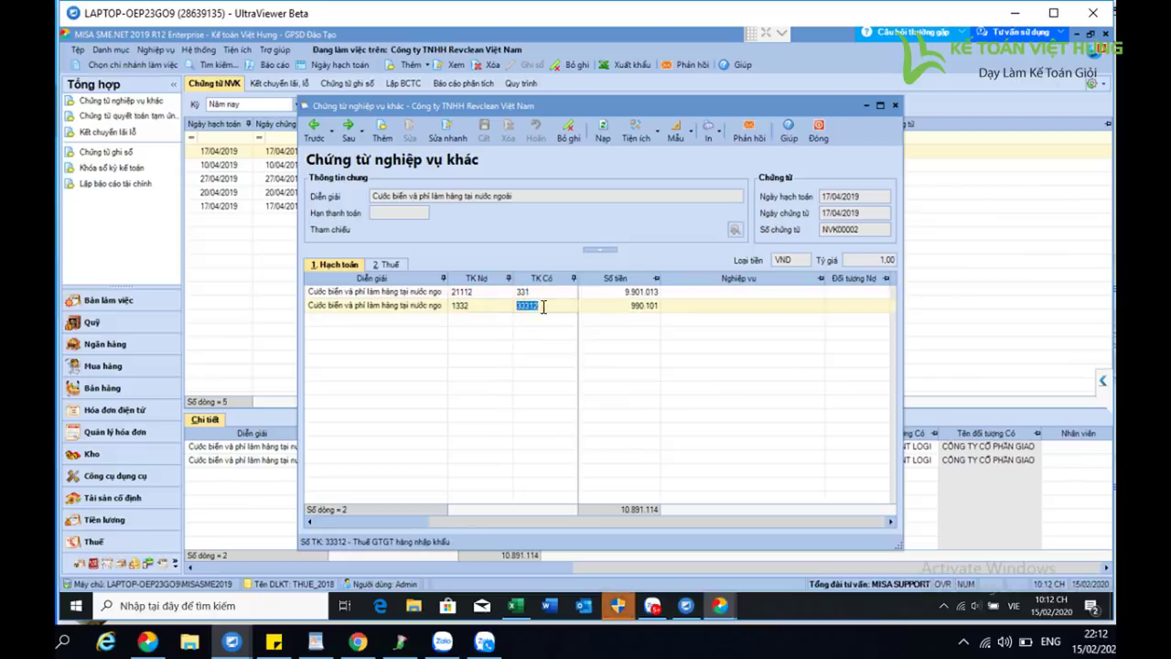
pyautogui.click(530, 306)
pyautogui.doubleClick(529, 307)
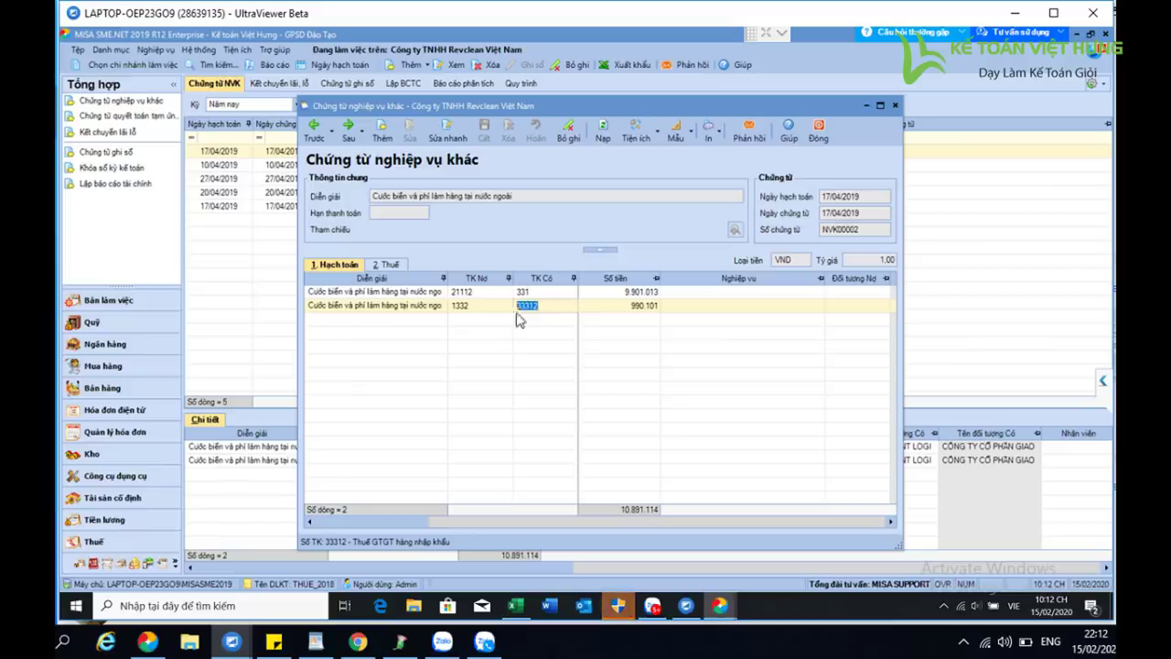
pyautogui.click(539, 303)
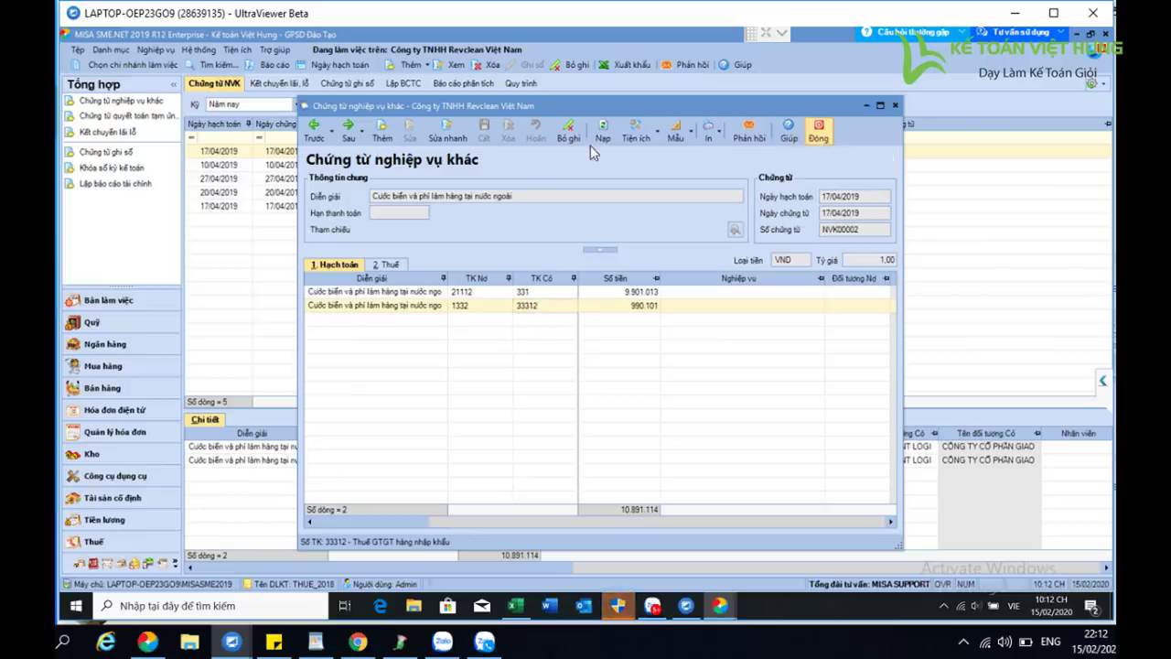
pyautogui.click(819, 135)
# Review the insurance and service fee vouchers' entries, and inspect the accounts in the Phí giao nhận, bốc xếp, lưu kho voucher before closing it
pyautogui.click(446, 167)
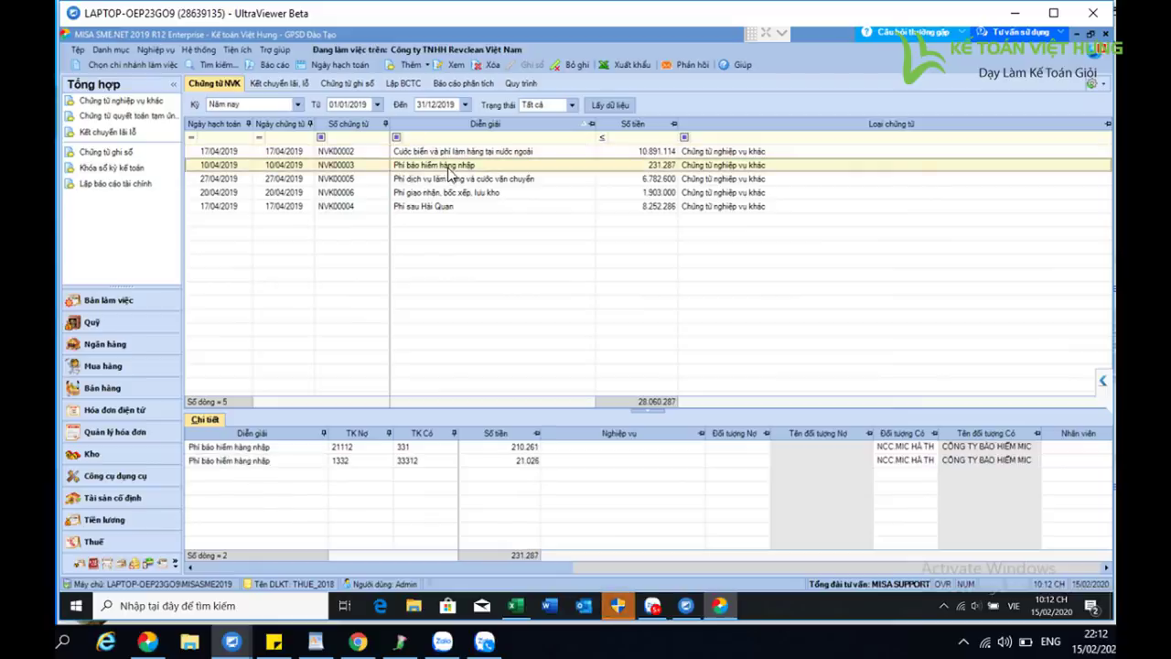
pyautogui.click(449, 180)
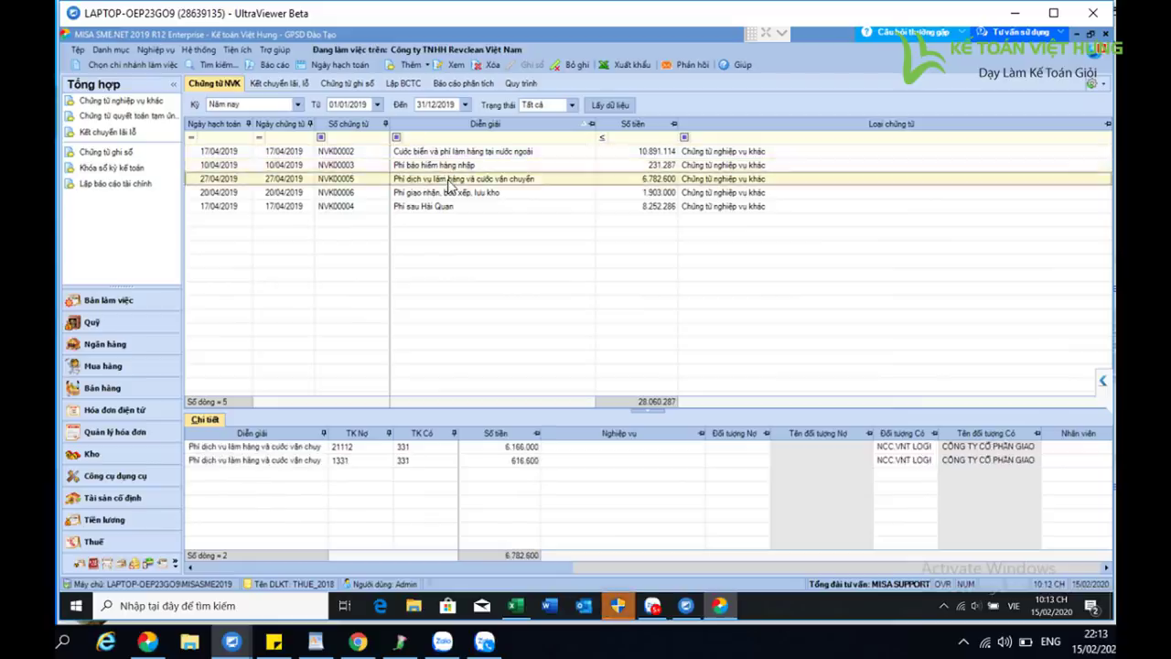
pyautogui.press('Down')
pyautogui.press('Return')
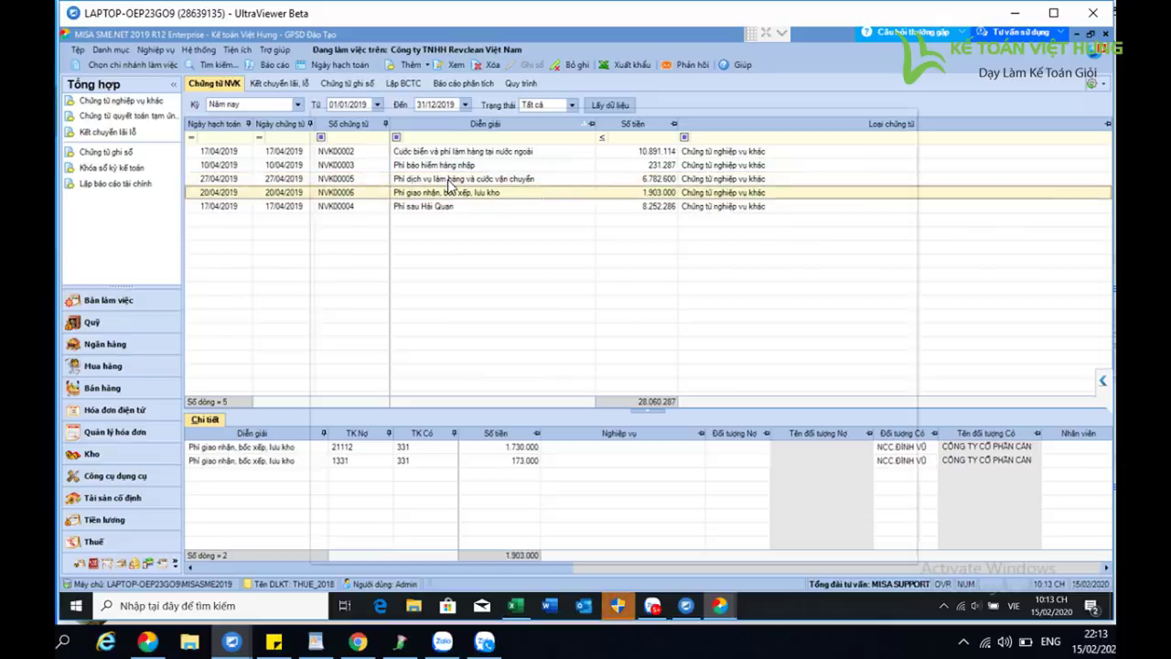
pyautogui.click(471, 210)
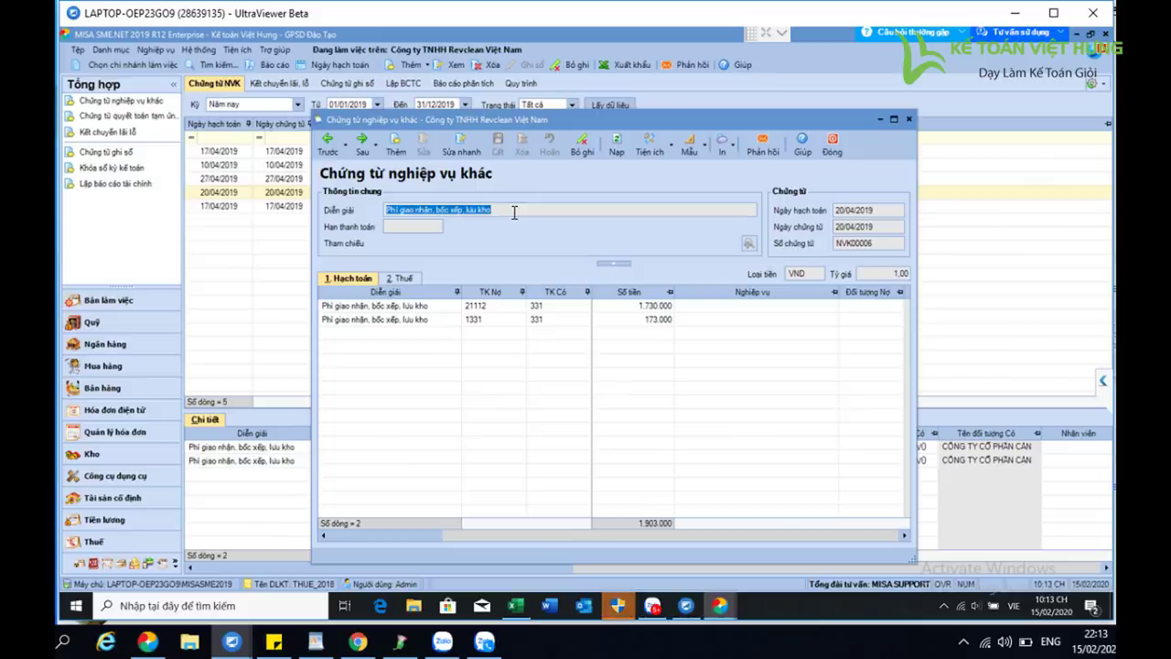
pyautogui.click(546, 308)
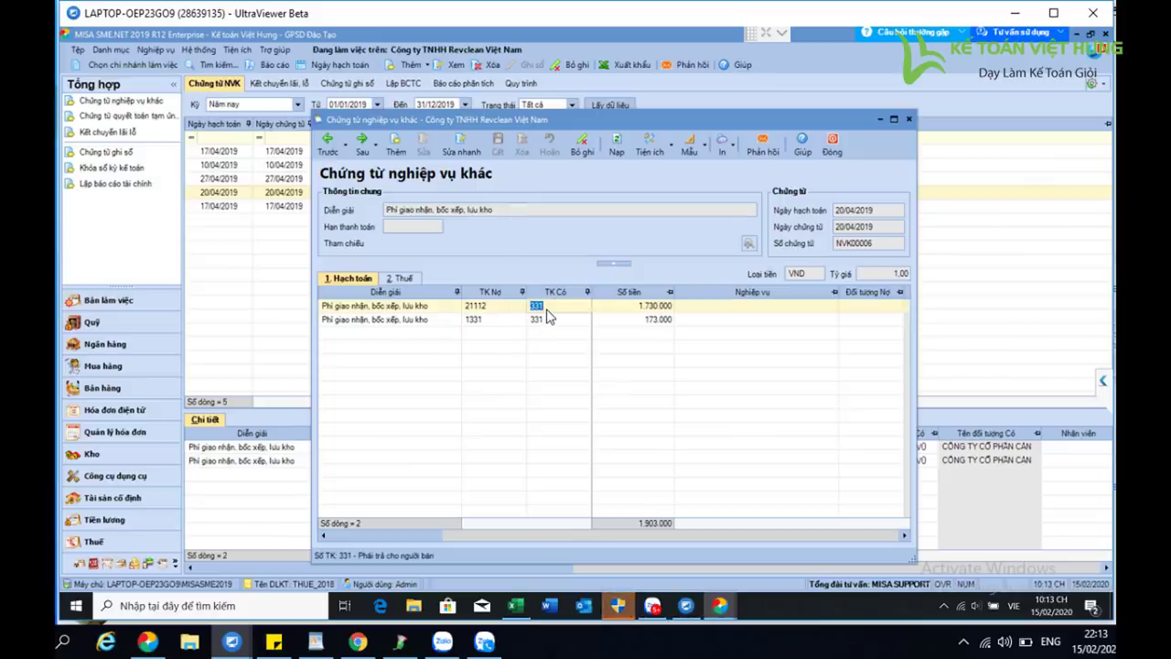
pyautogui.click(551, 307)
pyautogui.click(833, 145)
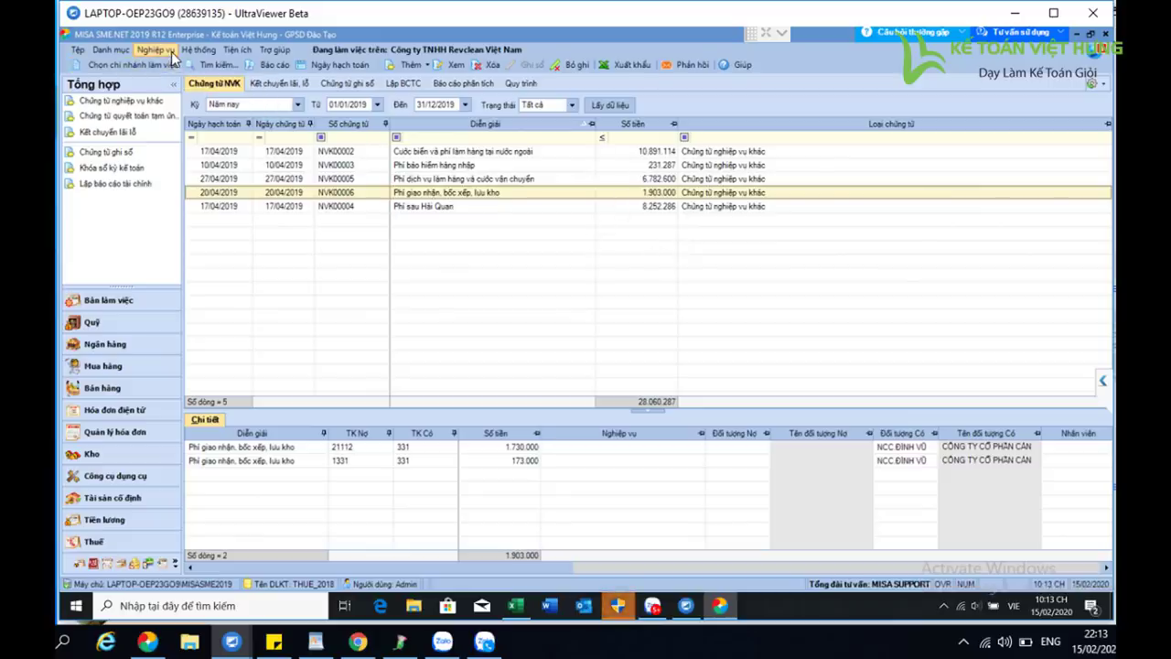
# Open asset GTTS00004 from the fixed asset increase list (Ghi tăng) and examine the vouchers forming its original cost
pyautogui.click(112, 497)
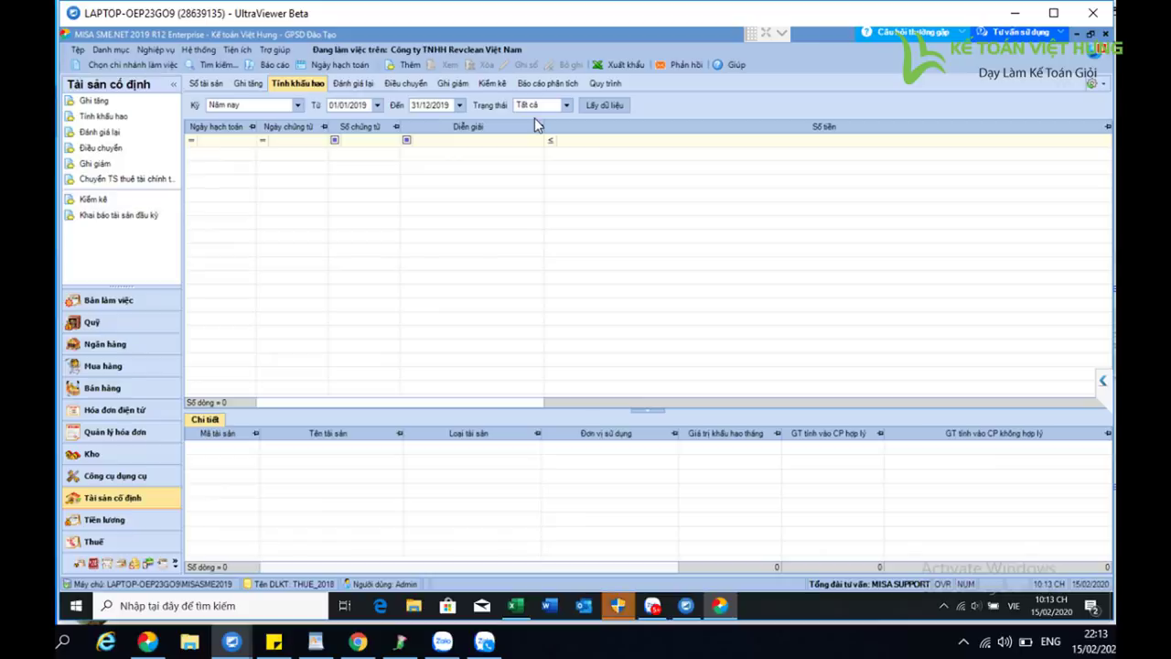
pyautogui.click(356, 86)
pyautogui.click(257, 83)
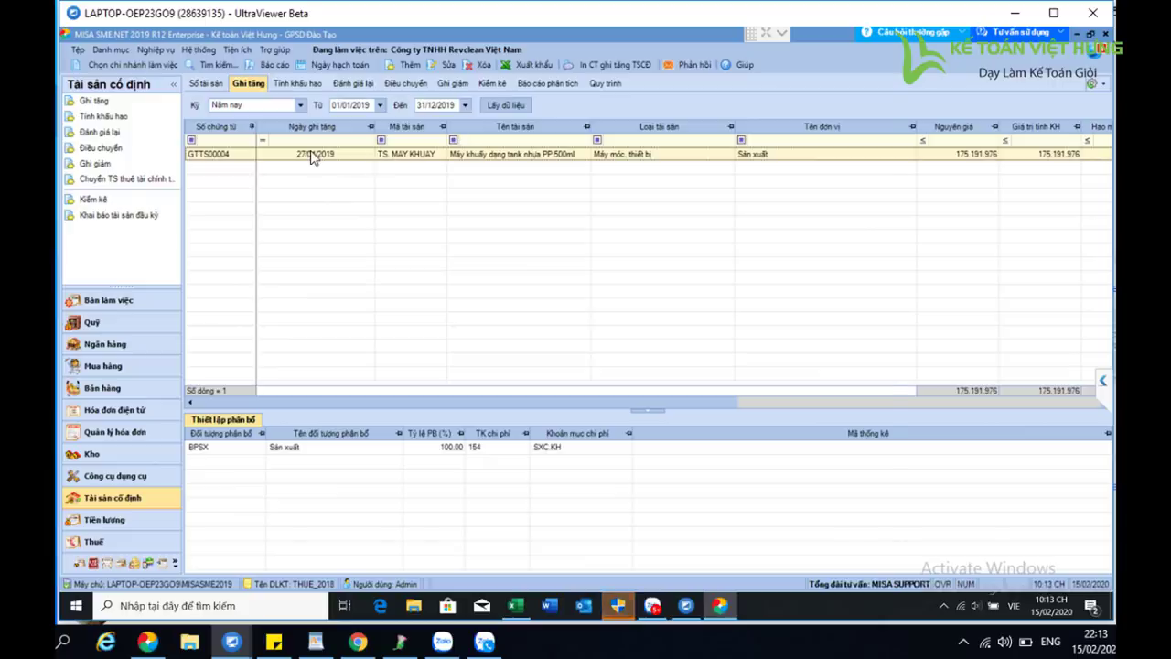
pyautogui.doubleClick(312, 157)
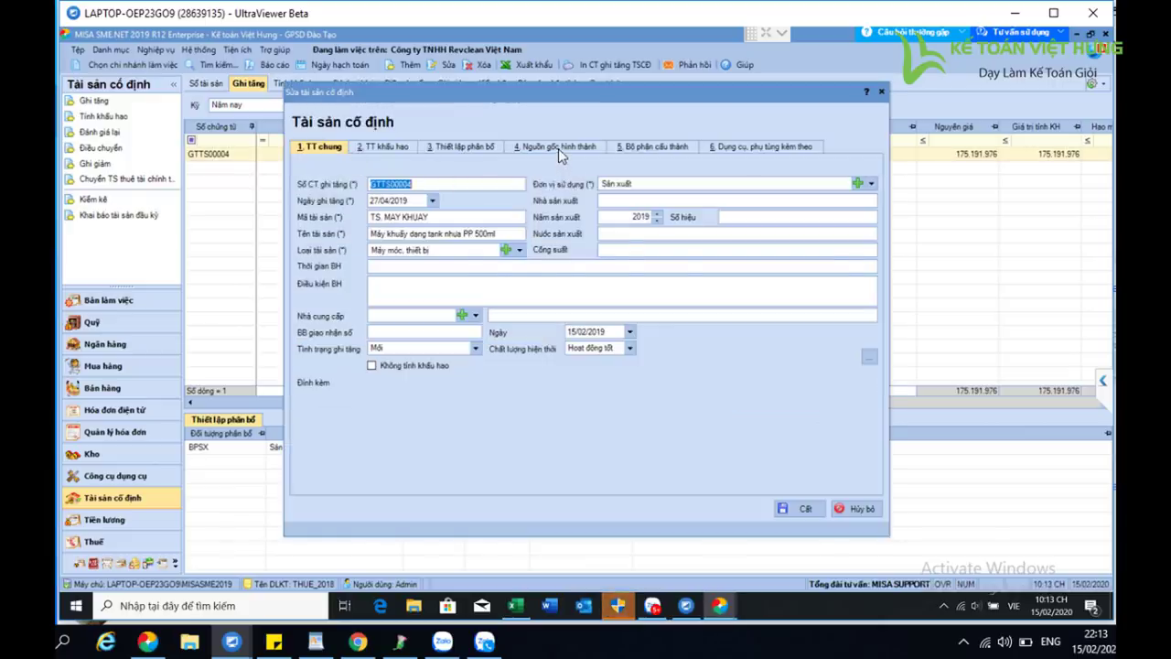
pyautogui.click(559, 148)
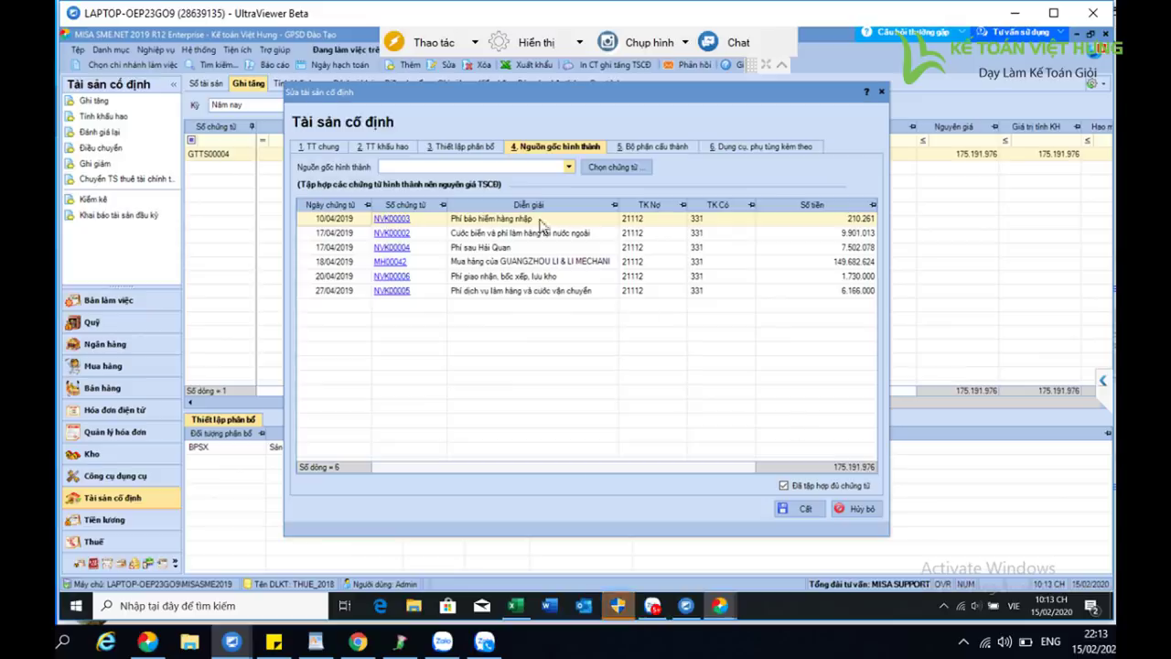
# Examine the asset's original cost, depreciation information and allocation setup, and close the record without saving
pyautogui.click(384, 147)
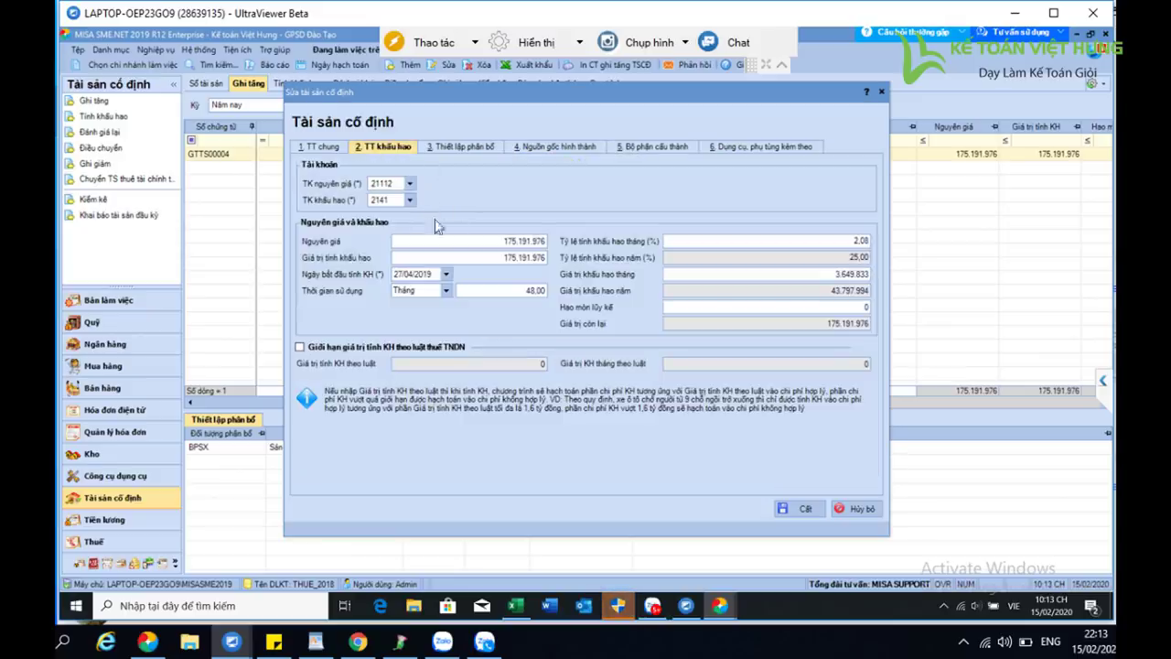
pyautogui.click(499, 243)
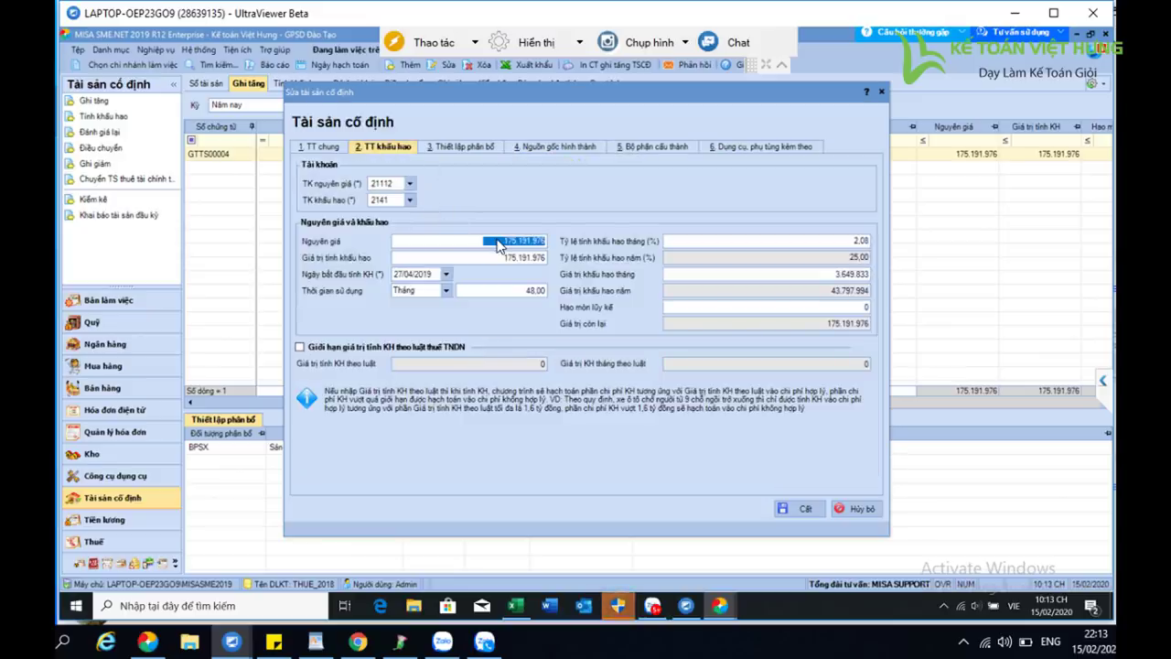
pyautogui.click(320, 147)
pyautogui.click(462, 147)
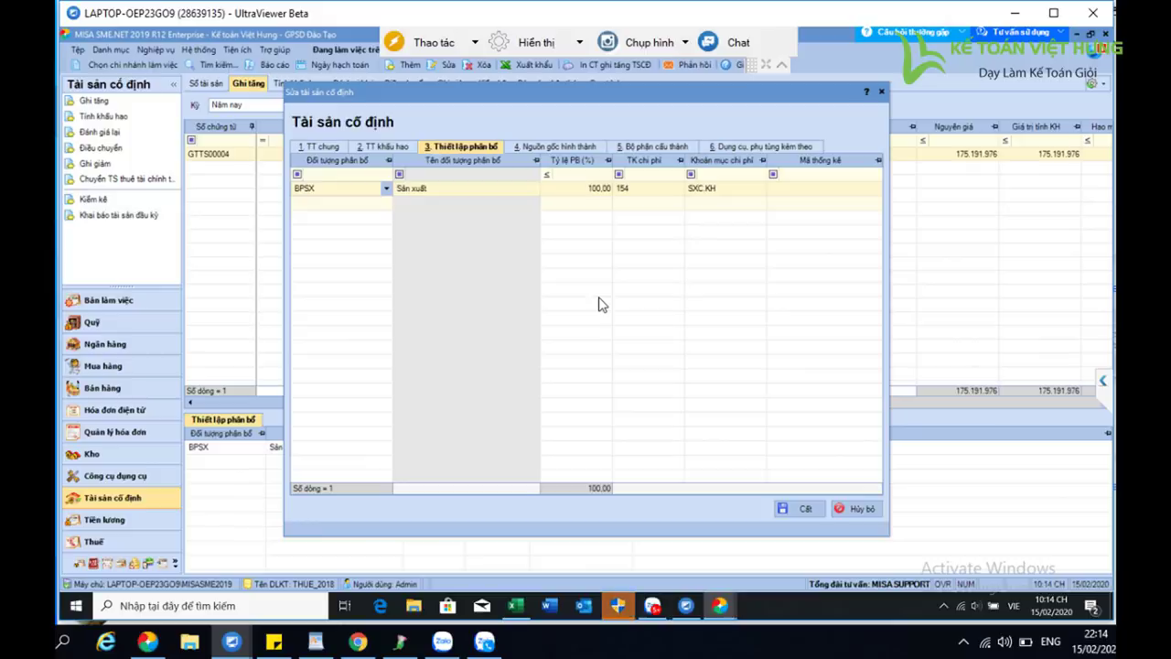
pyautogui.click(857, 508)
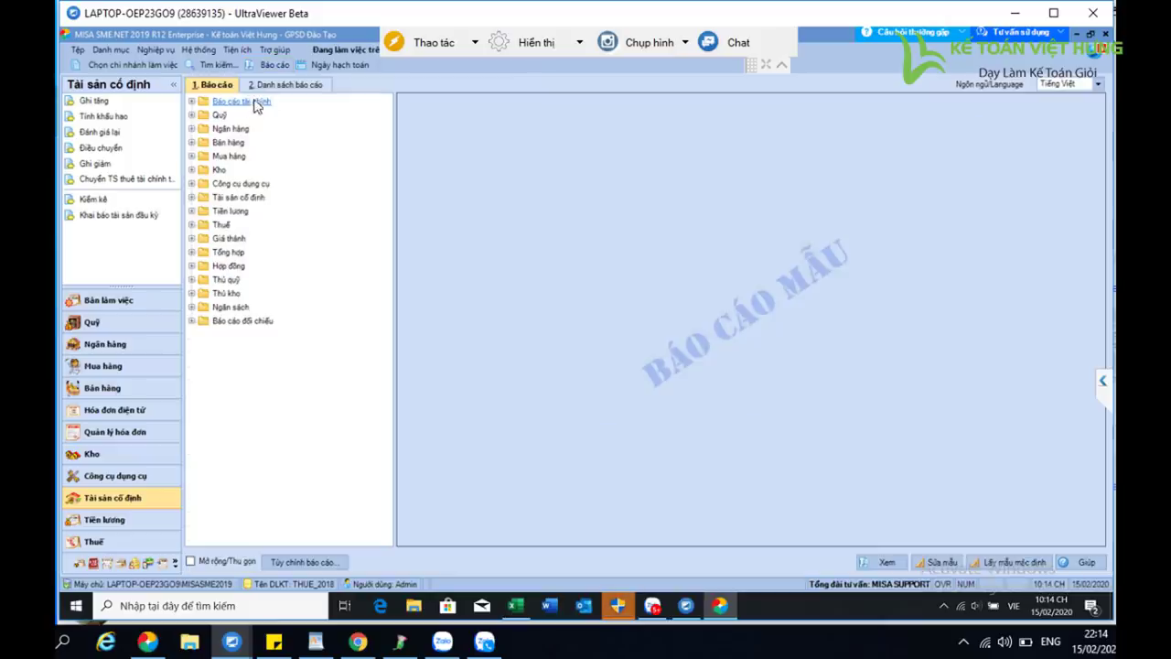
# Generate the Bảng cân đối tài khoản (Mẫu quản trị) report for the period Năm nay at account level 3
pyautogui.click(244, 102)
pyautogui.doubleClick(264, 115)
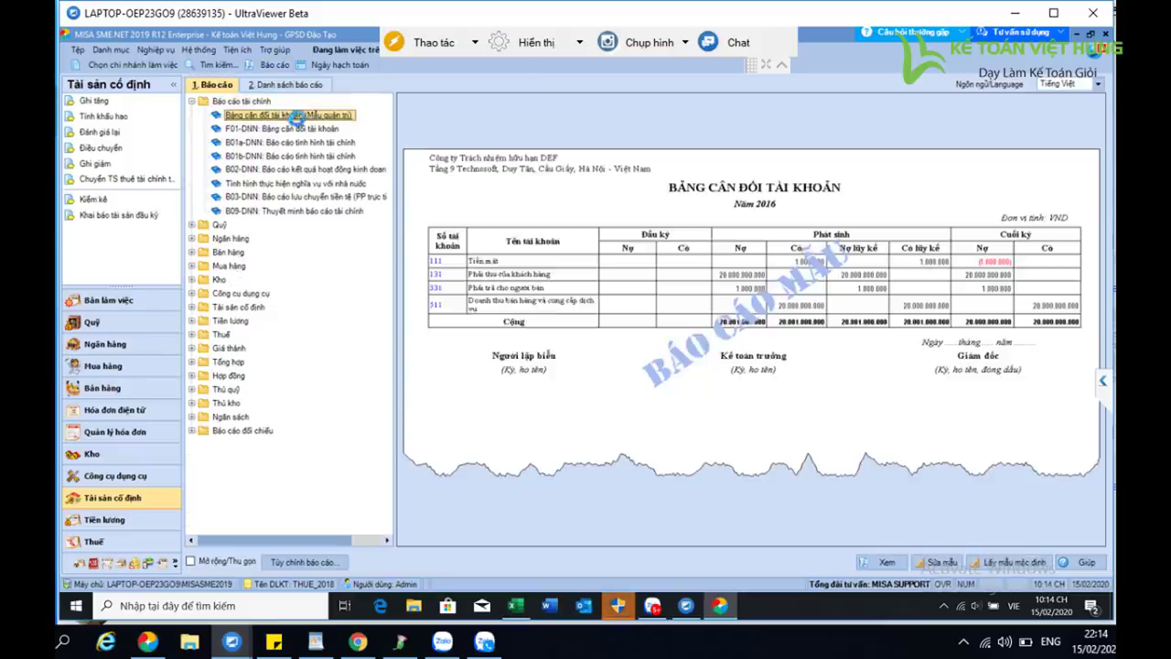
pyautogui.click(707, 246)
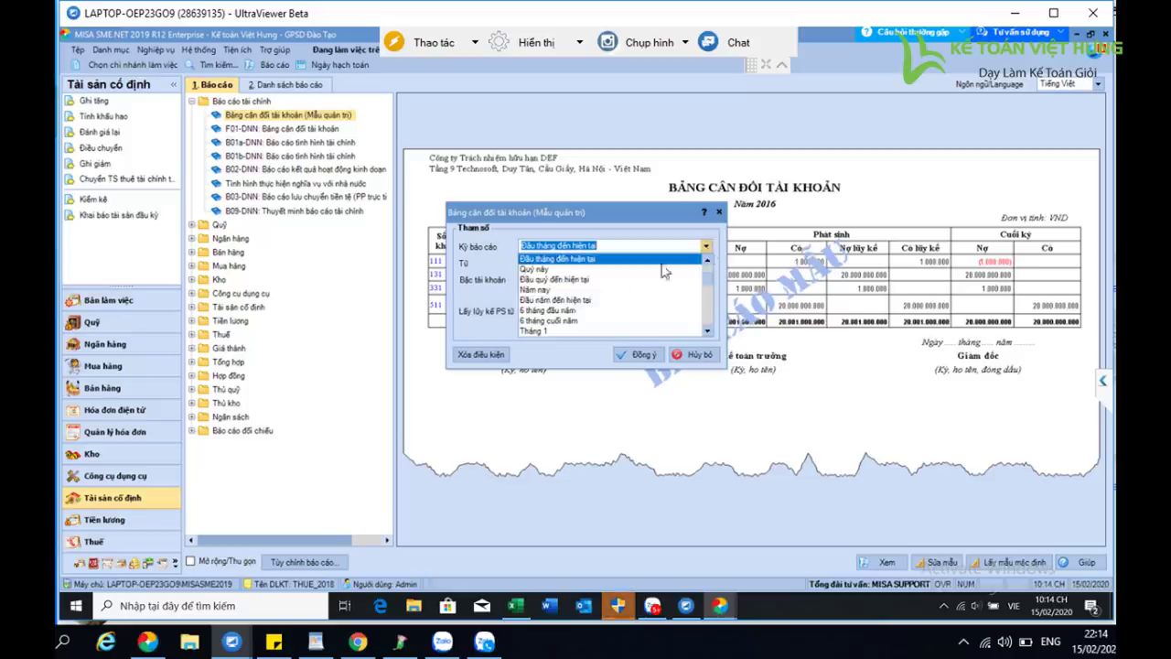
pyautogui.click(540, 289)
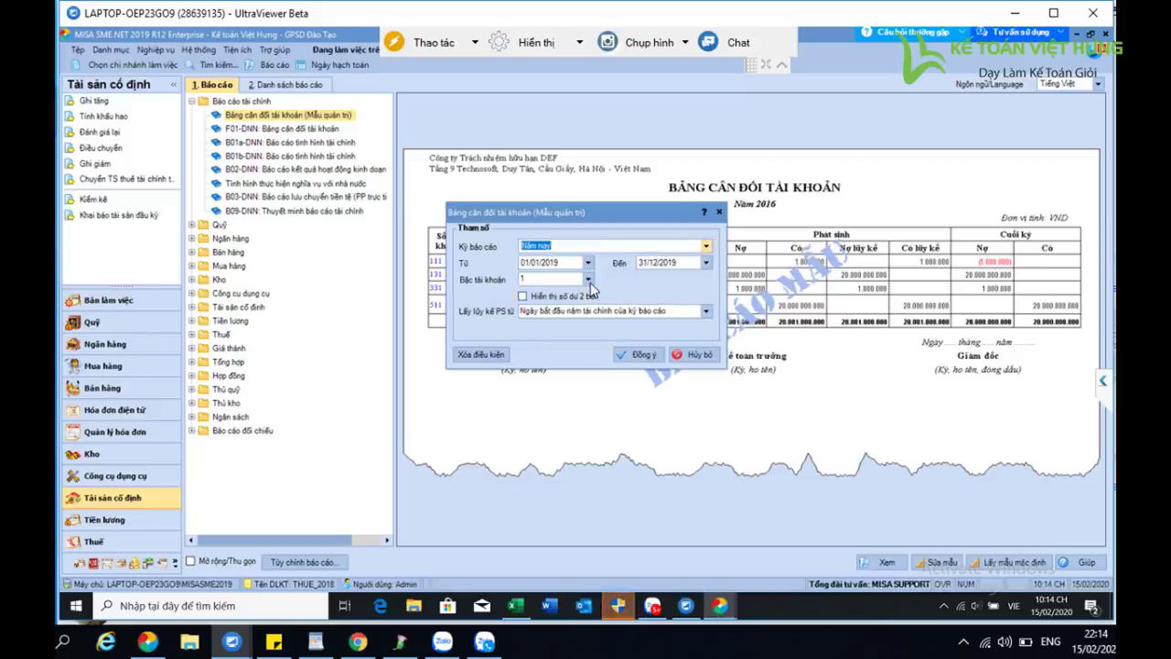
pyautogui.click(588, 280)
pyautogui.click(544, 312)
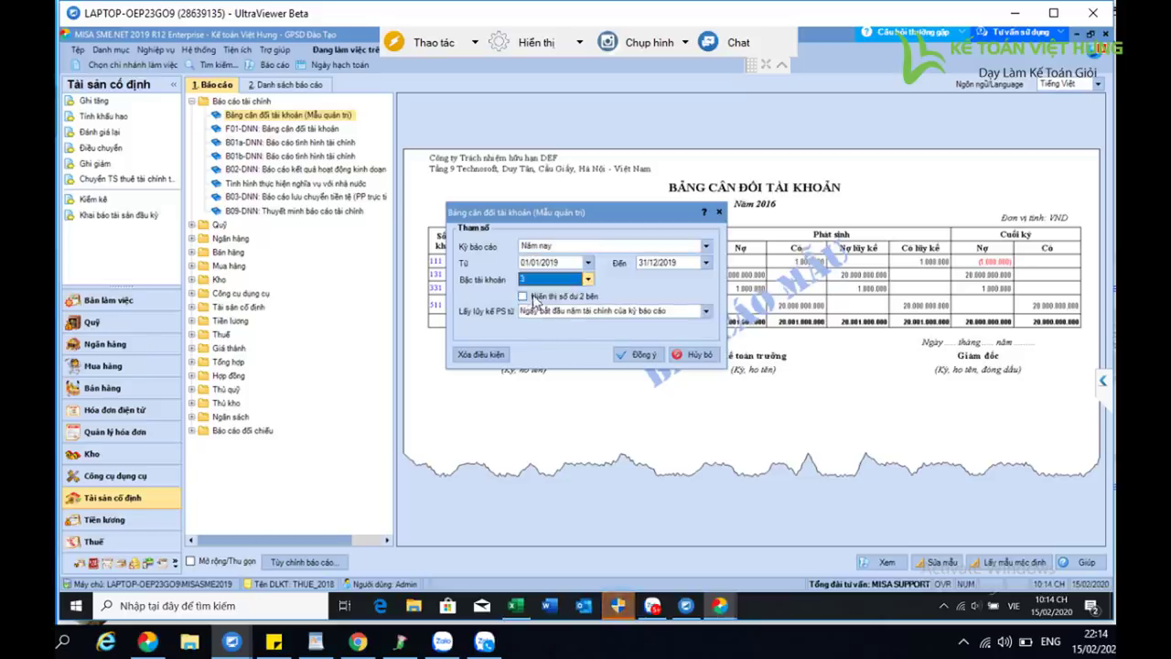
pyautogui.click(632, 352)
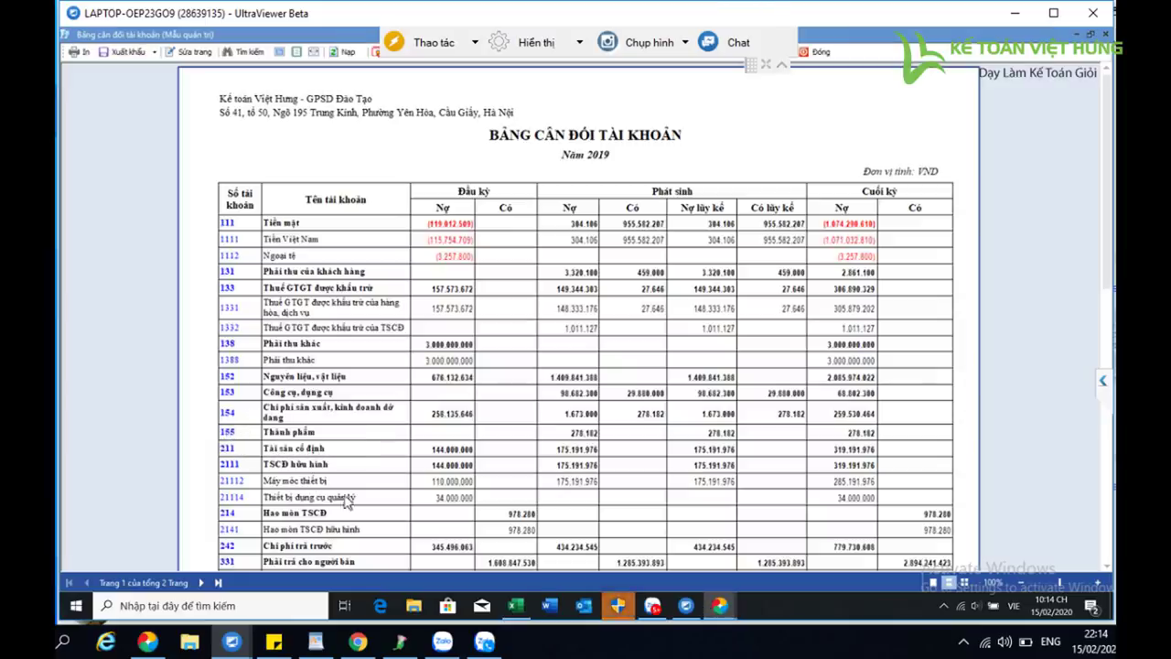
# Find account 3333 (import and export tax) in the trial balance, open its detail ledger and its purchase voucher NK00022
pyautogui.scroll(-3, 357, 446)
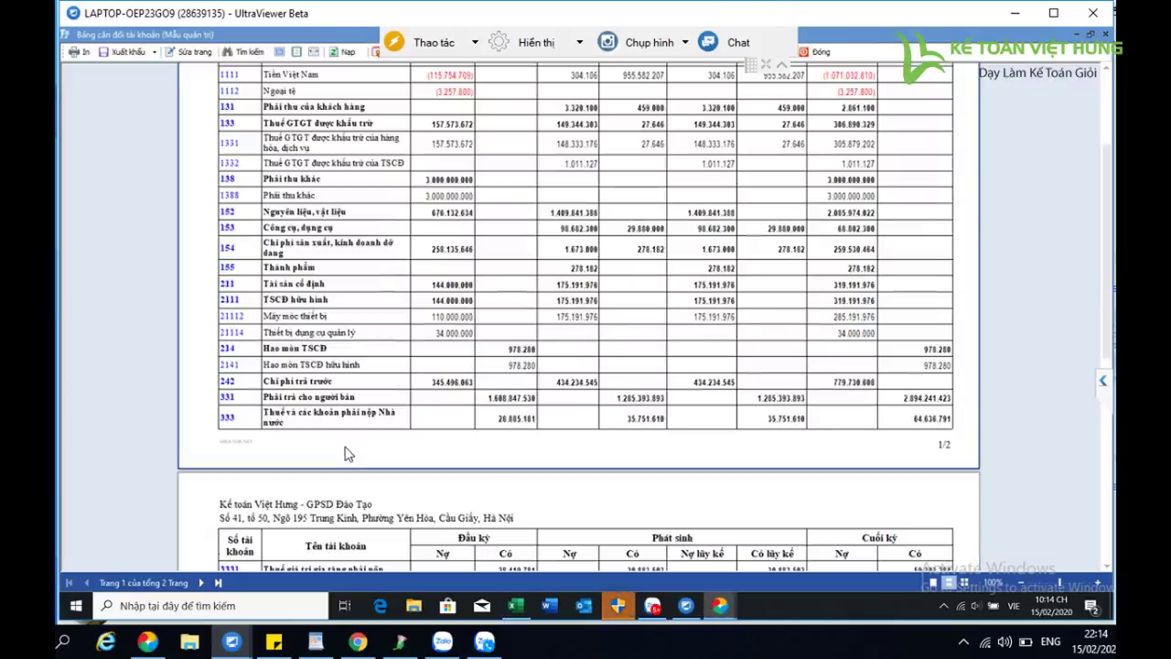
pyautogui.scroll(-3, 345, 455)
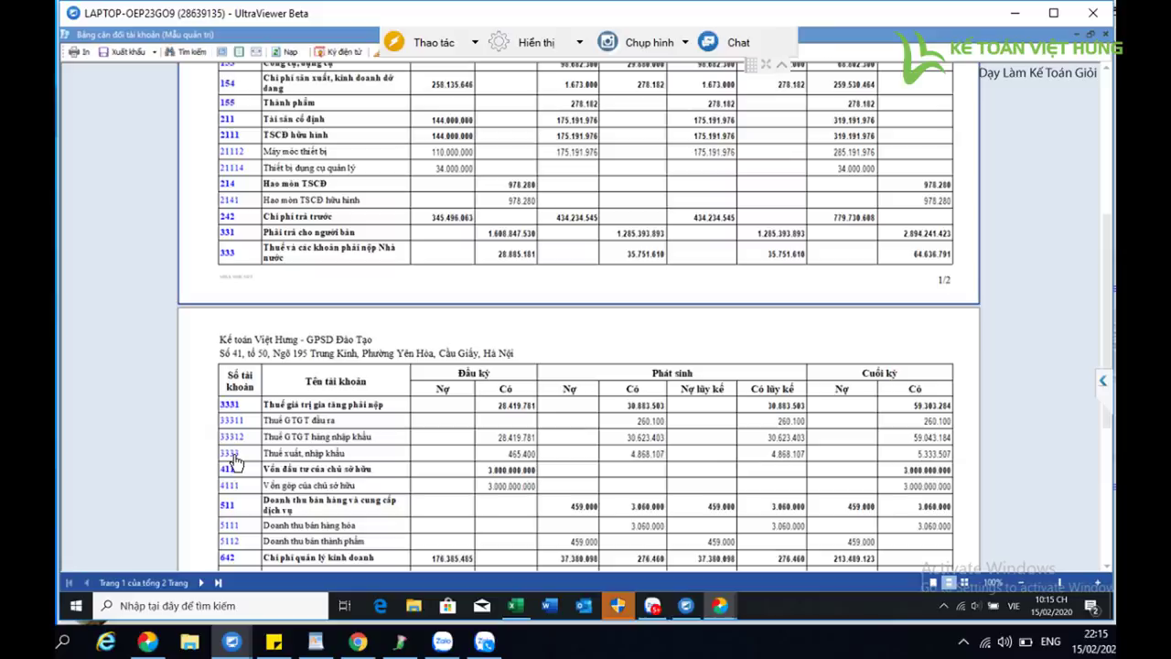
pyautogui.click(234, 459)
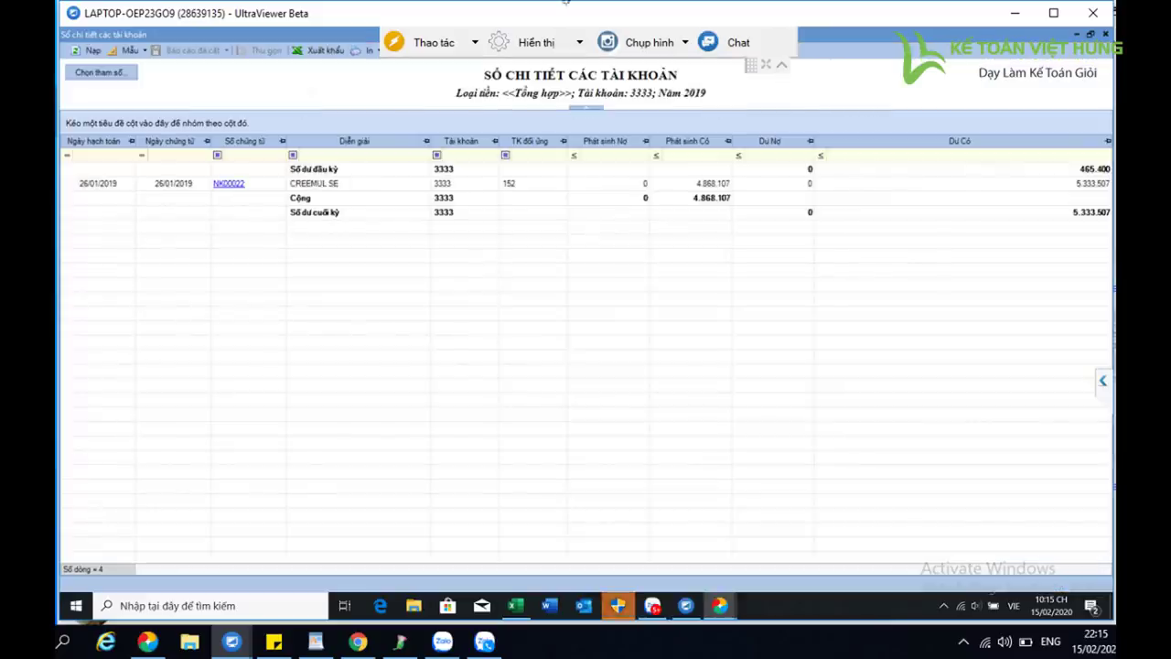
pyautogui.click(253, 189)
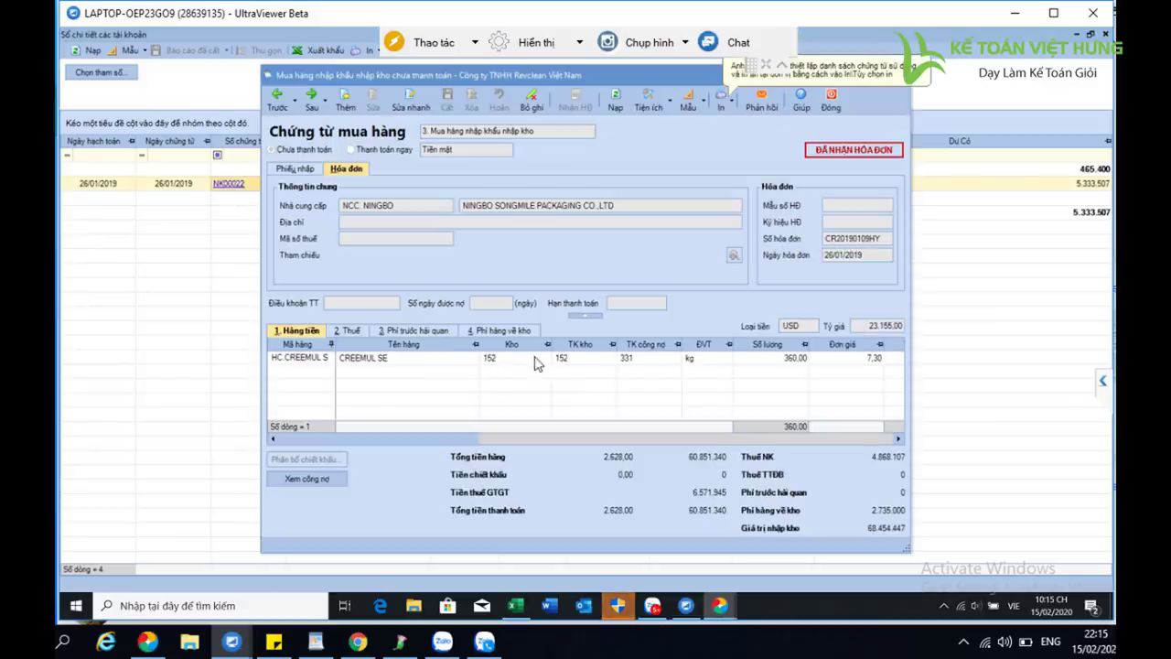
# Show the tax details of the import purchase voucher and examine the import duty rate of the CREEMUL SE line
pyautogui.click(351, 332)
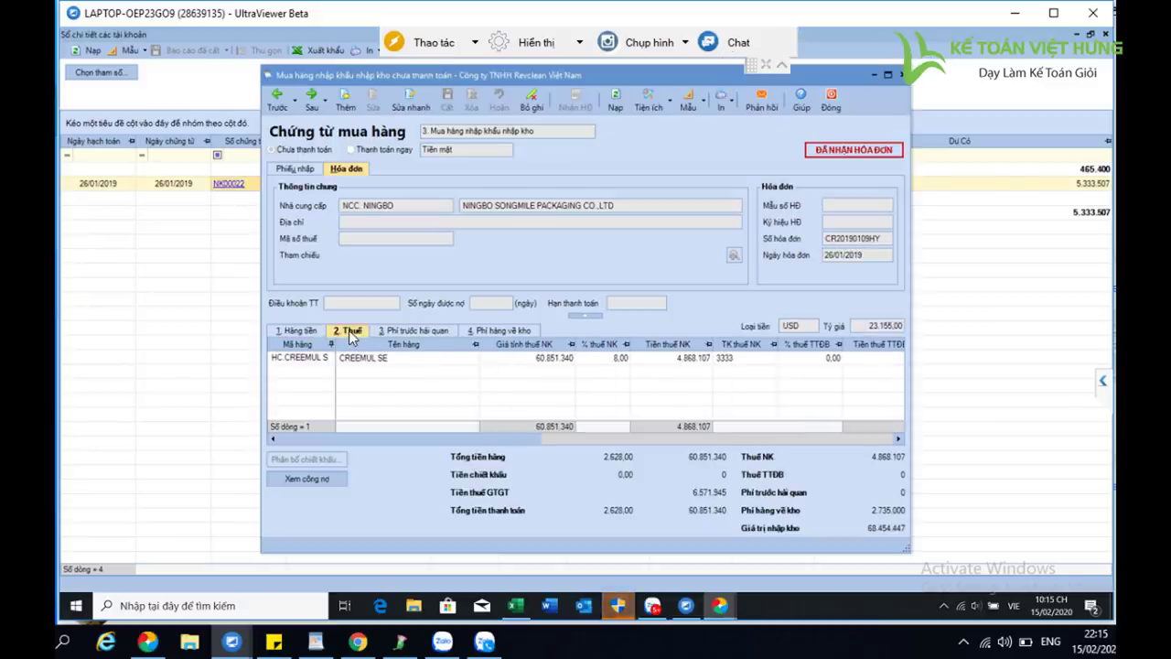
pyautogui.click(603, 362)
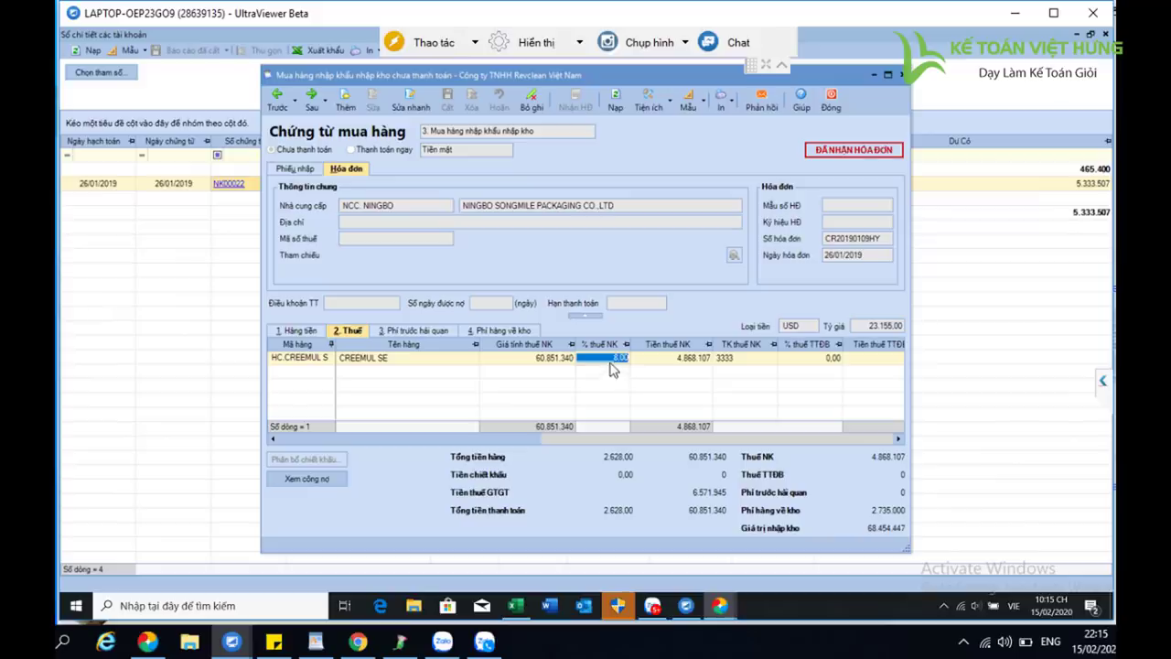
pyautogui.click(623, 358)
pyautogui.doubleClick(631, 357)
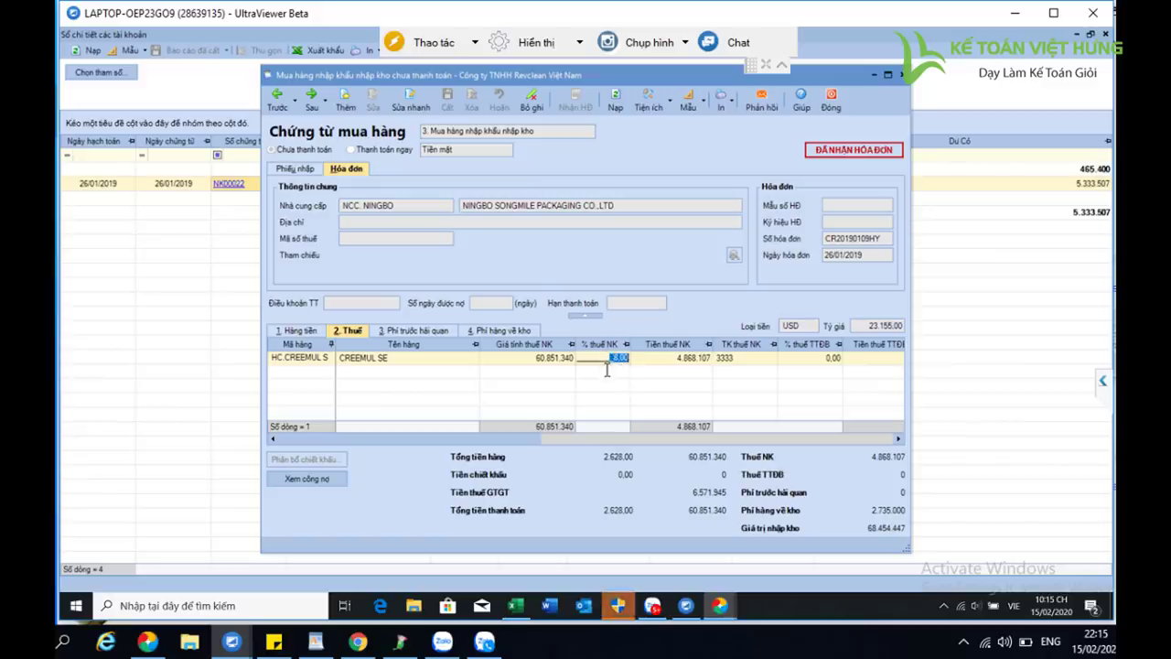
# Examine the import duty rate, duty amount and duty account of the CREEMUL SE line
pyautogui.click(617, 358)
pyautogui.moveTo(612, 359); pyautogui.dragTo(628, 360)
pyautogui.click(680, 357)
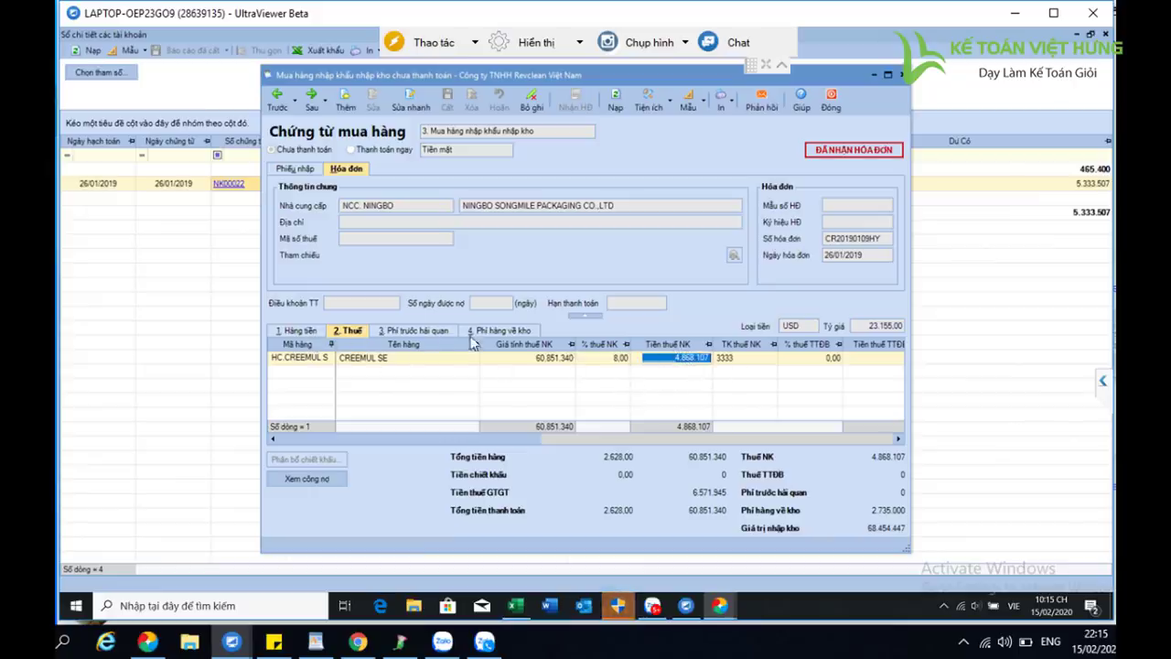
pyautogui.click(746, 358)
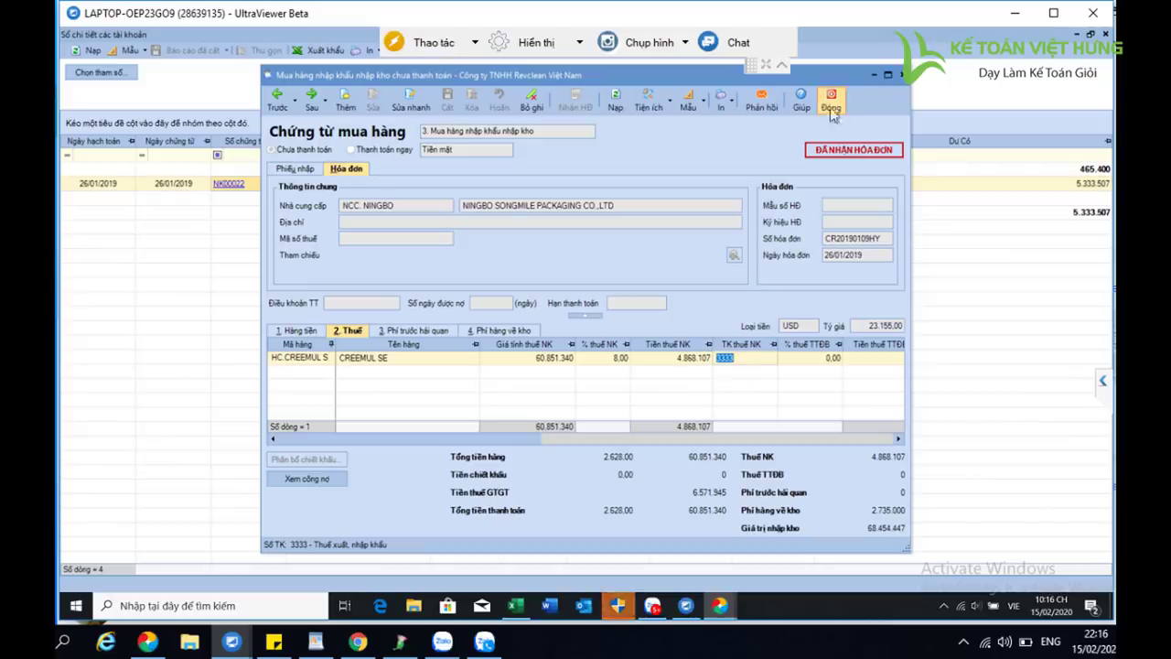
# Close the import purchase voucher, the account 3333 detail ledger and the trial balance report
pyautogui.hotkey('ctrl', 'F4')
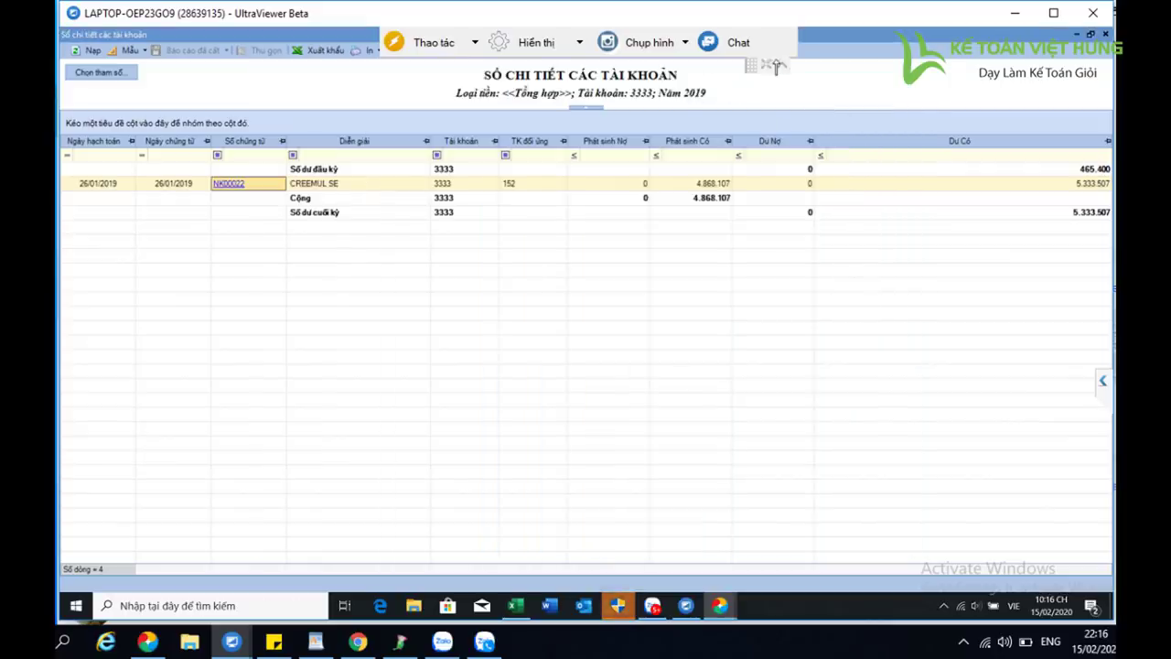
pyautogui.hotkey('ctrl', 'F4')
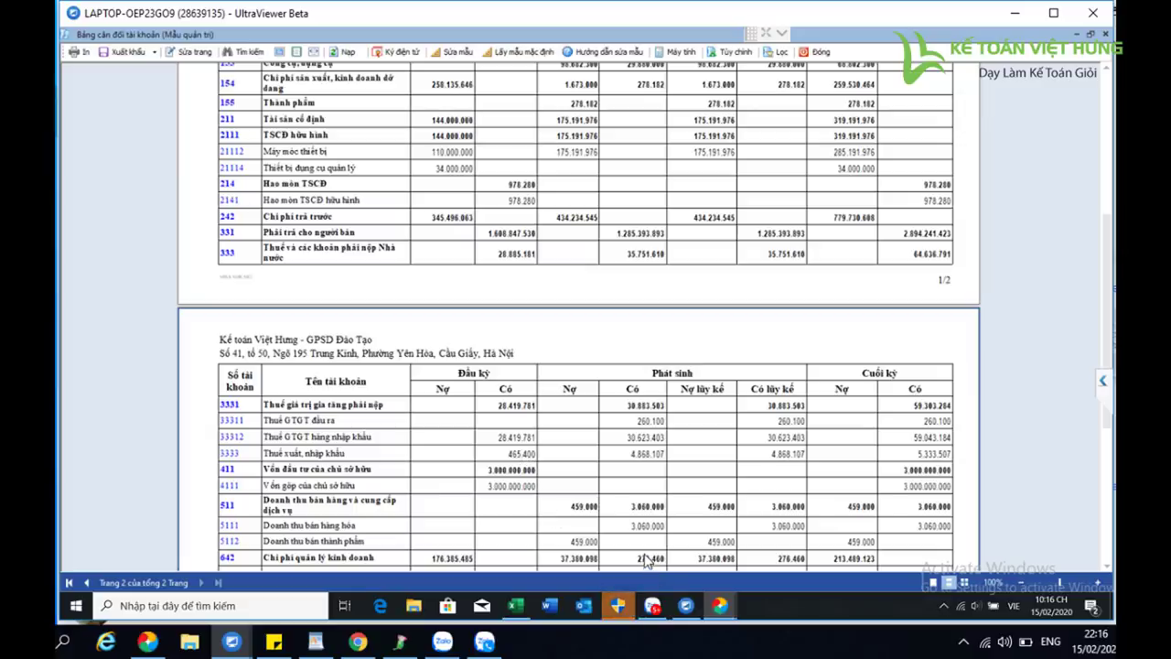
pyautogui.click(813, 53)
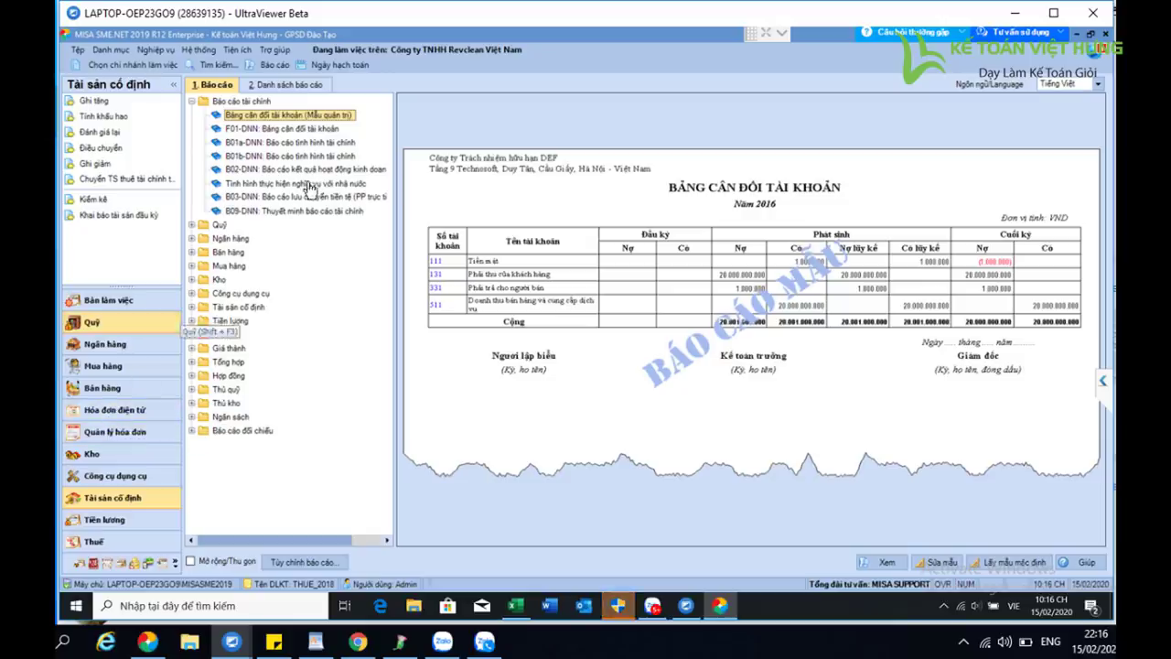
# Show the fixed asset increase list (Ghi tăng) with the start date set to 01/01/2018 and load its data
pyautogui.click(291, 86)
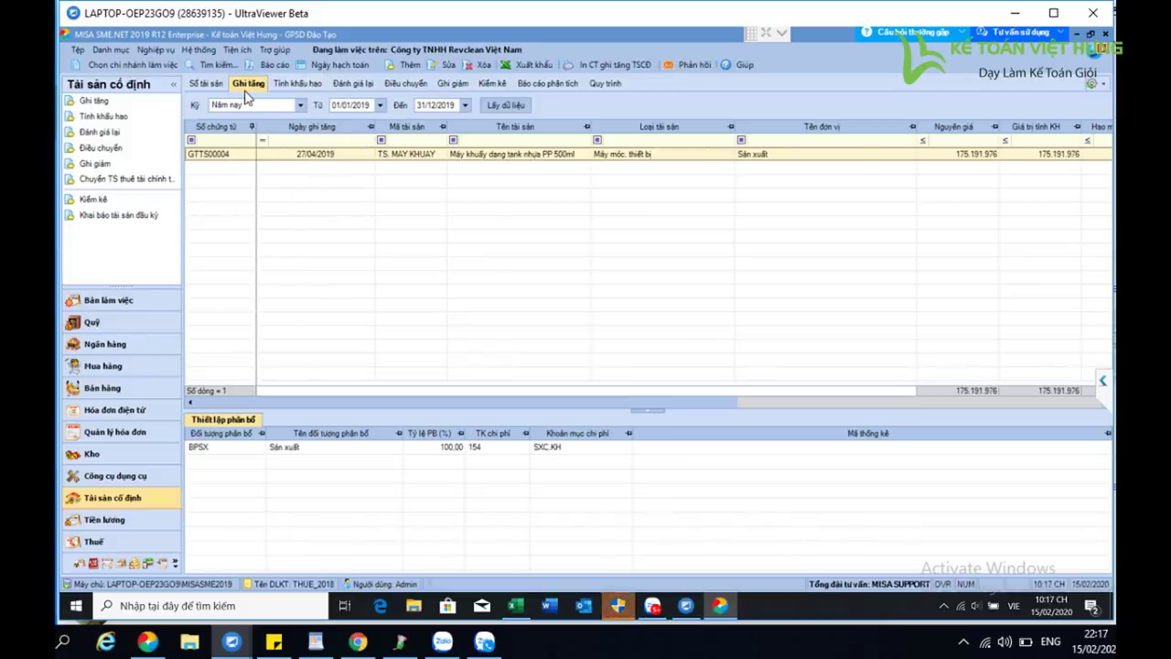
pyautogui.click(301, 105)
pyautogui.click(367, 110)
pyautogui.click(364, 107)
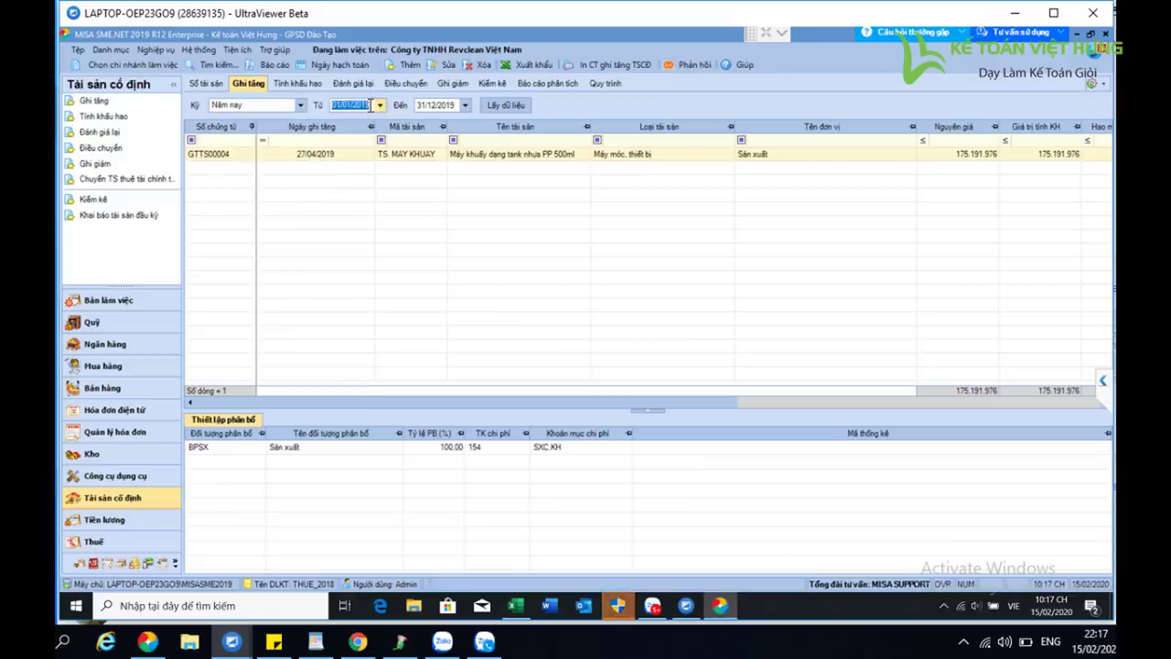
pyautogui.write('8')
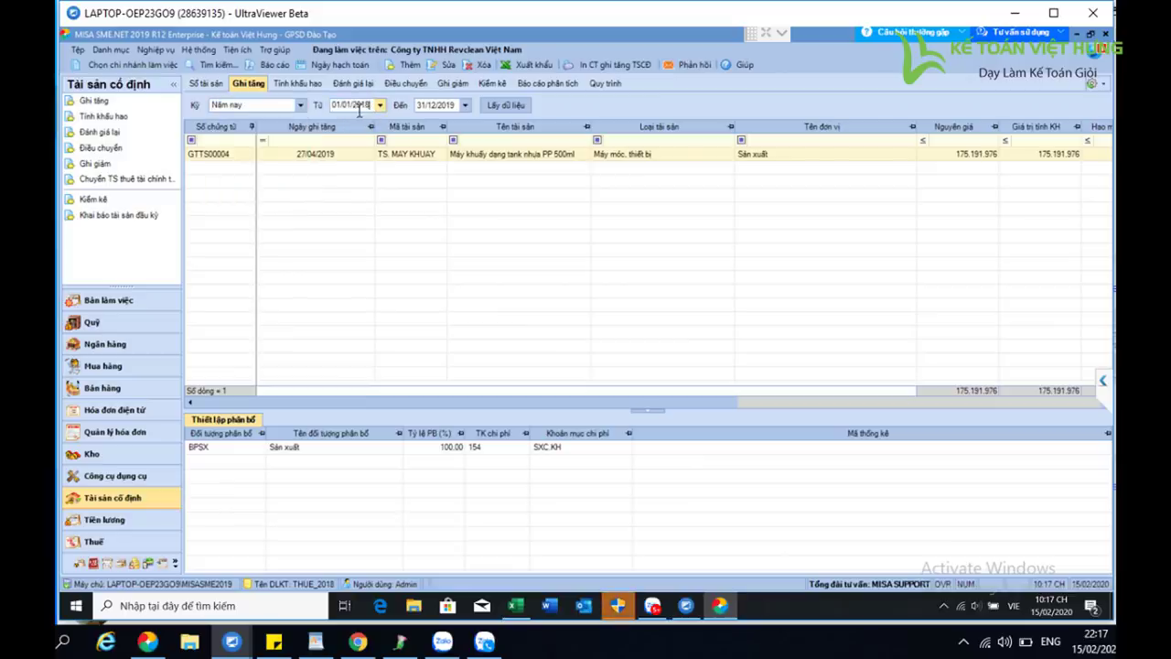
pyautogui.click(503, 106)
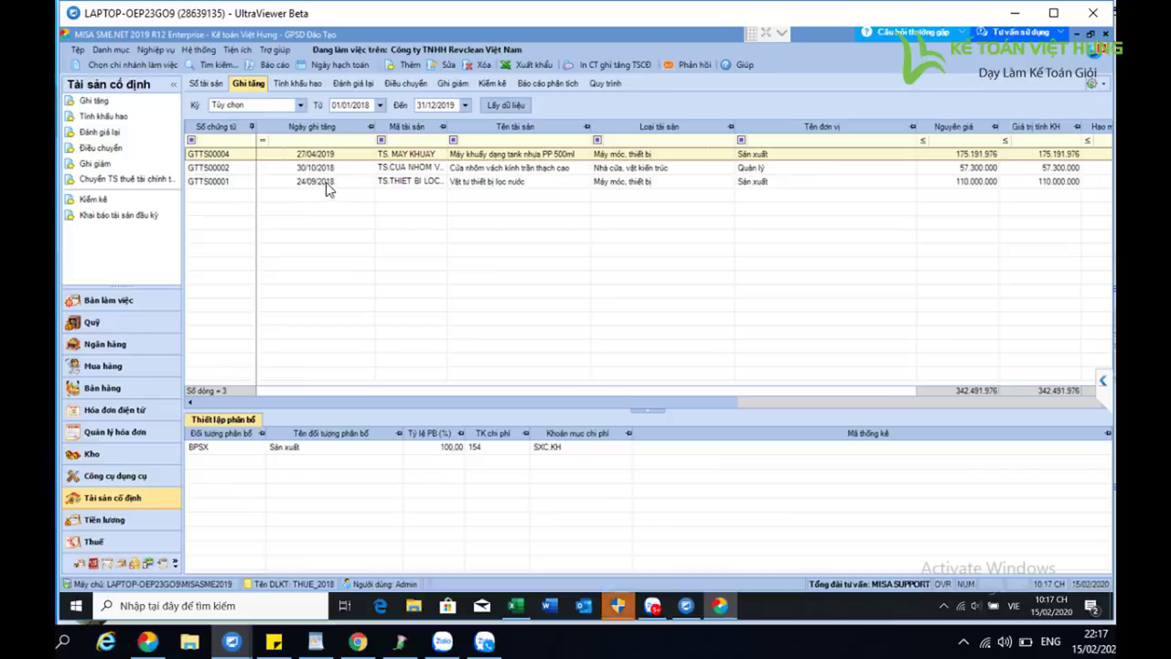
# Compare the allocation setup of asset increase vouchers GTTS00002 and GTTS00001
pyautogui.click(335, 169)
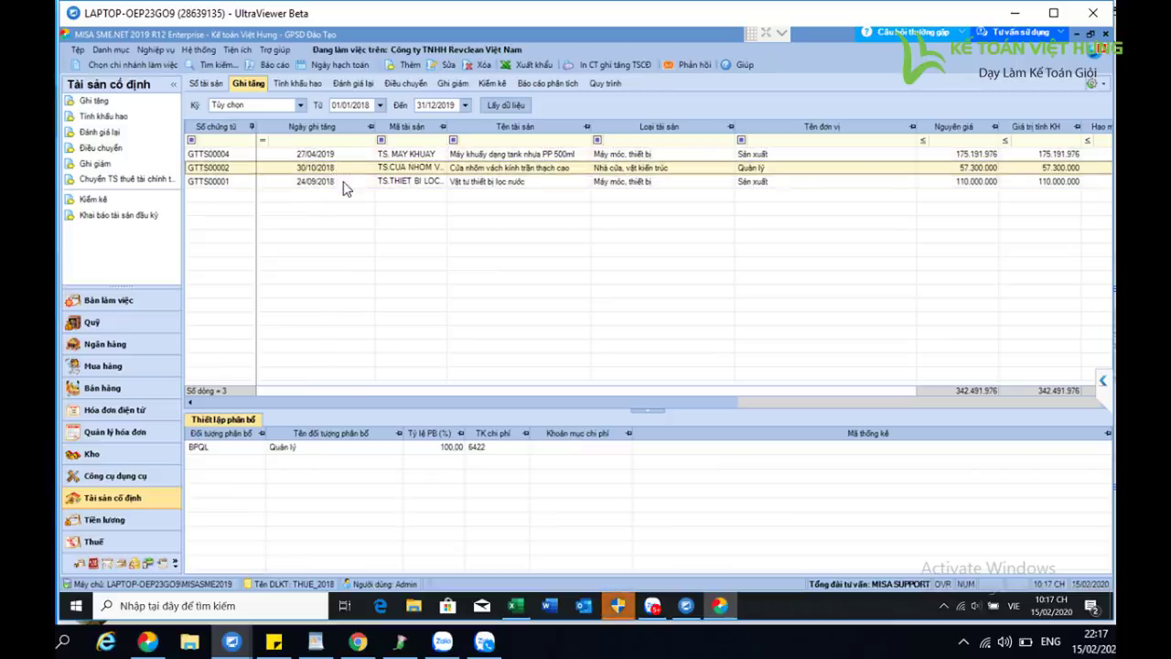
pyautogui.click(344, 186)
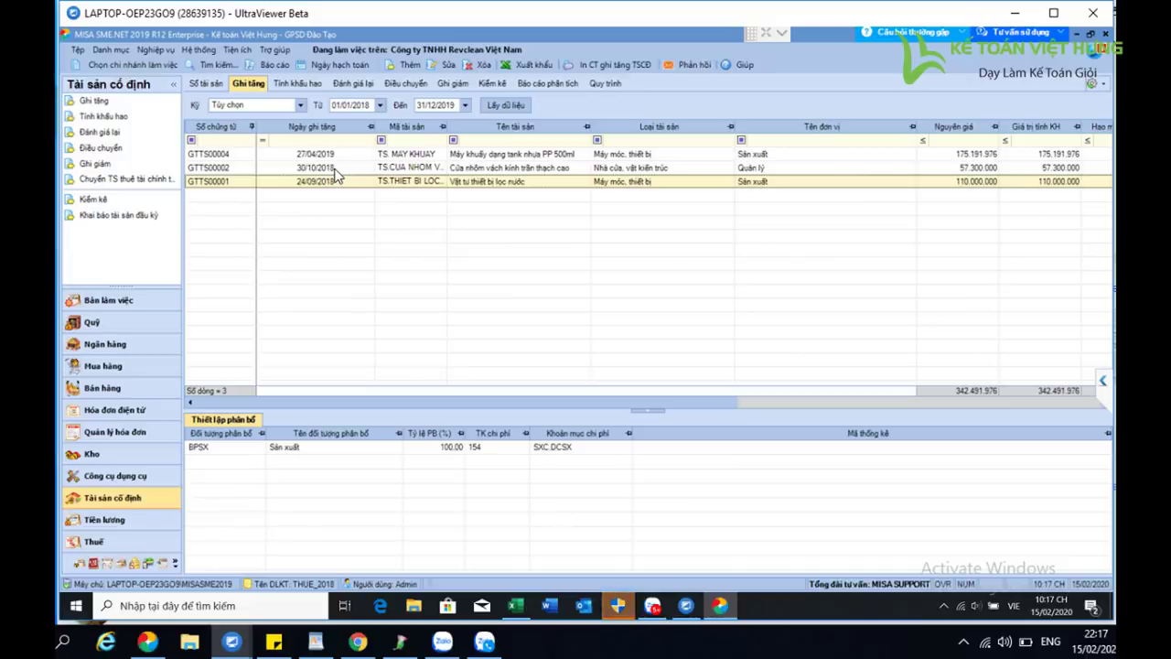
pyautogui.click(337, 170)
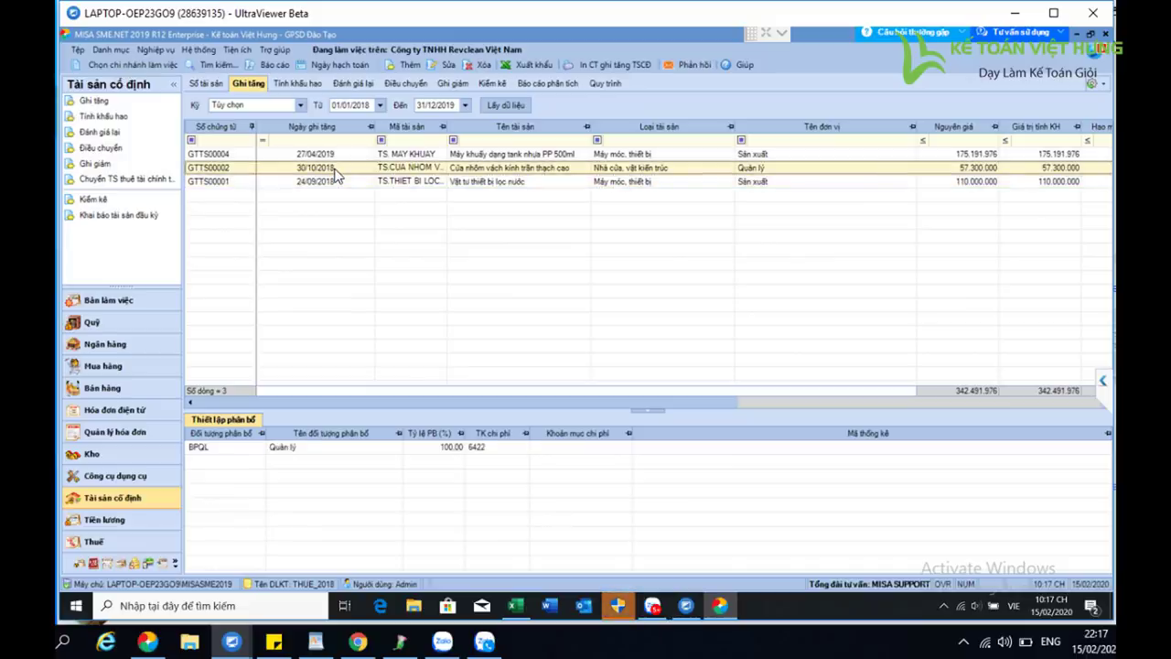
pyautogui.rightClick(335, 176)
pyautogui.press('Down')
pyautogui.press('Down')
pyautogui.press('Down')
pyautogui.press('Down')
pyautogui.press('Down')
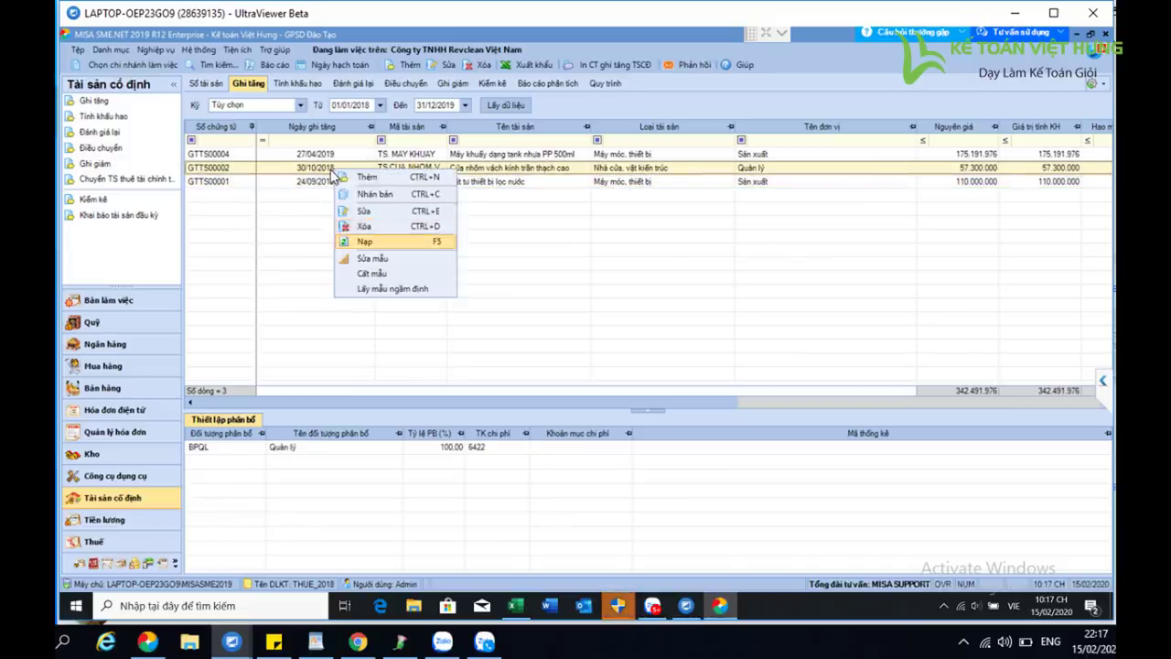
pyautogui.press('Return')
pyautogui.click(332, 171)
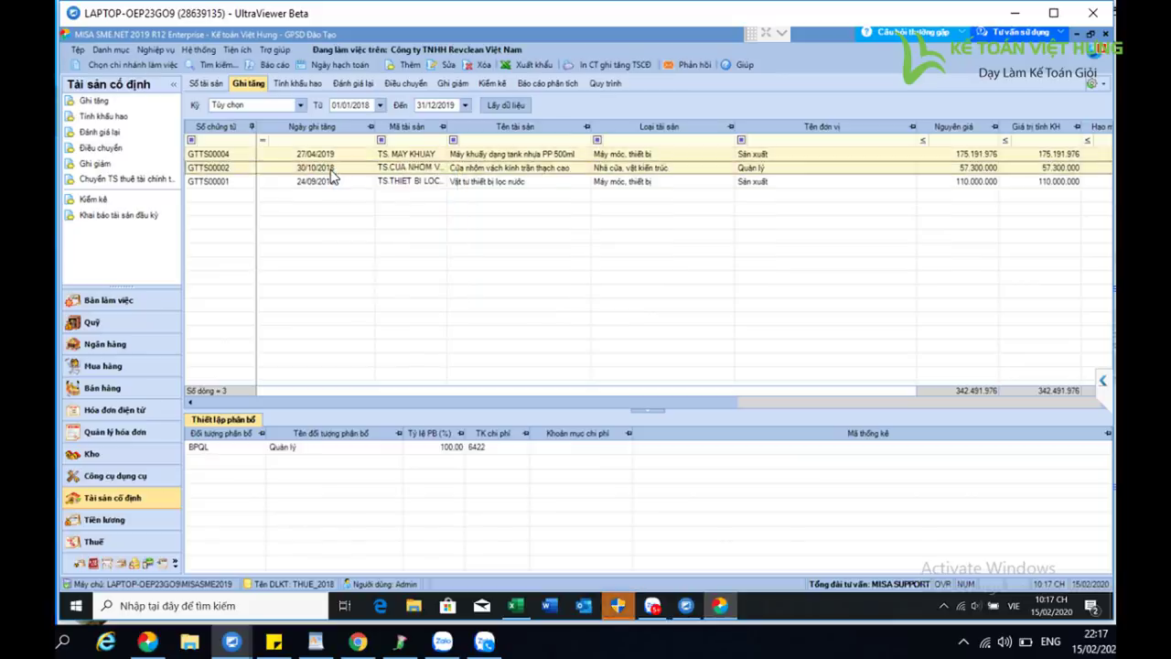
pyautogui.rightClick(334, 177)
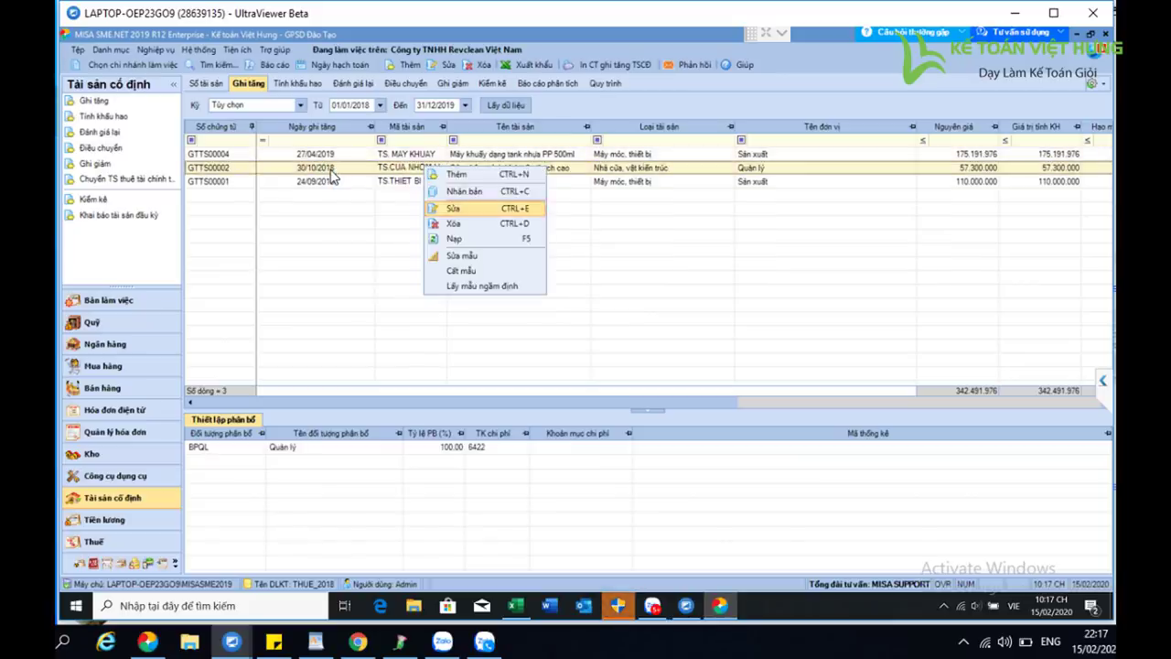
pyautogui.press('Escape')
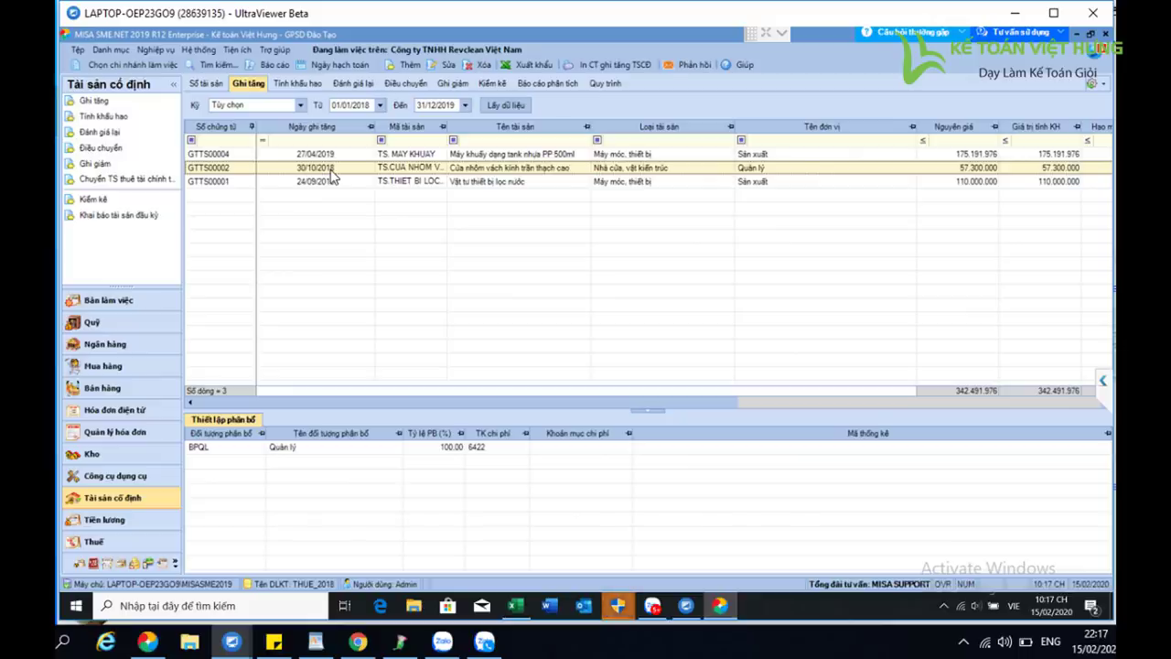
# Try to delete asset increase voucher GTTS00002 and dismiss the deletion result
pyautogui.rightClick(658, 170)
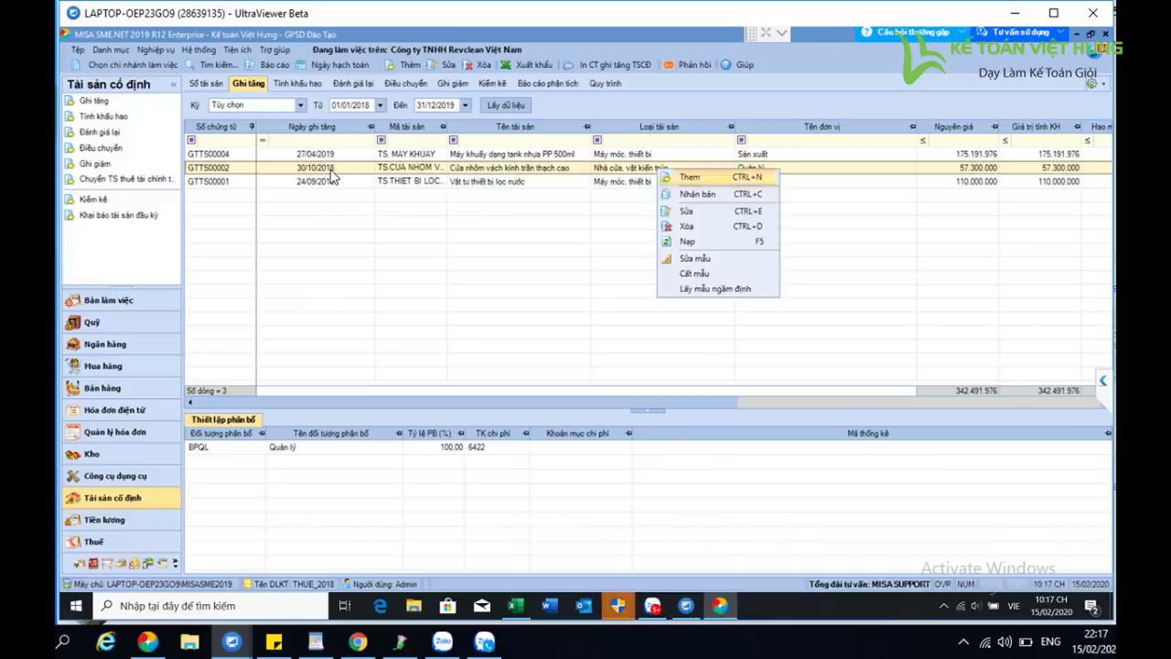
pyautogui.press('Return')
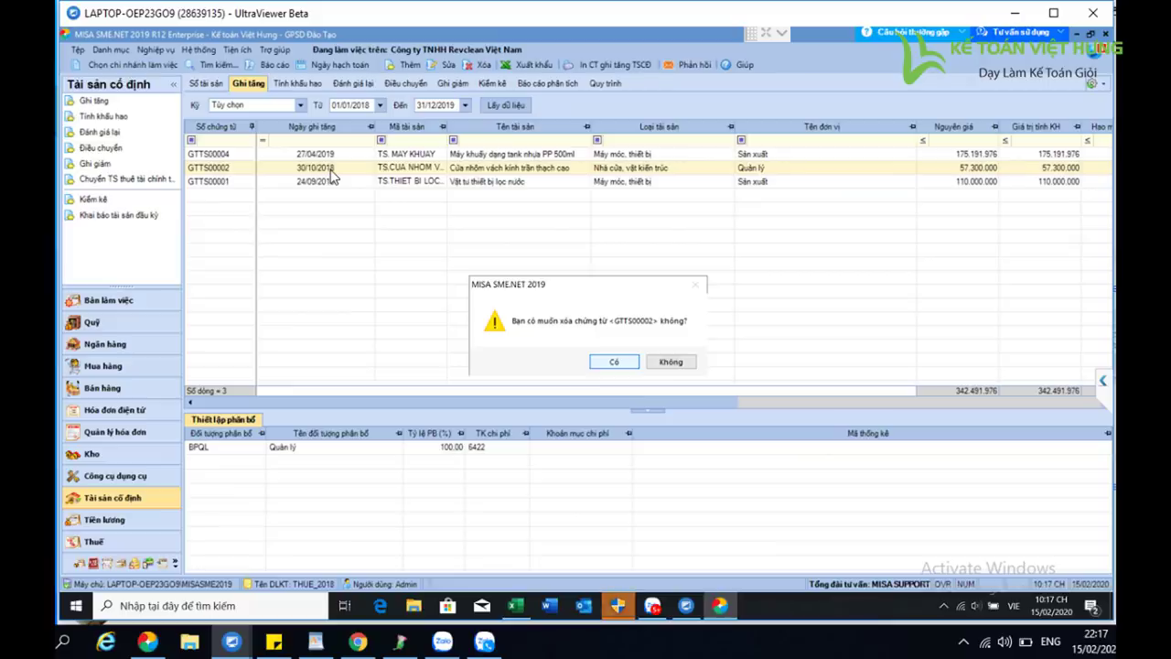
pyautogui.press('Return')
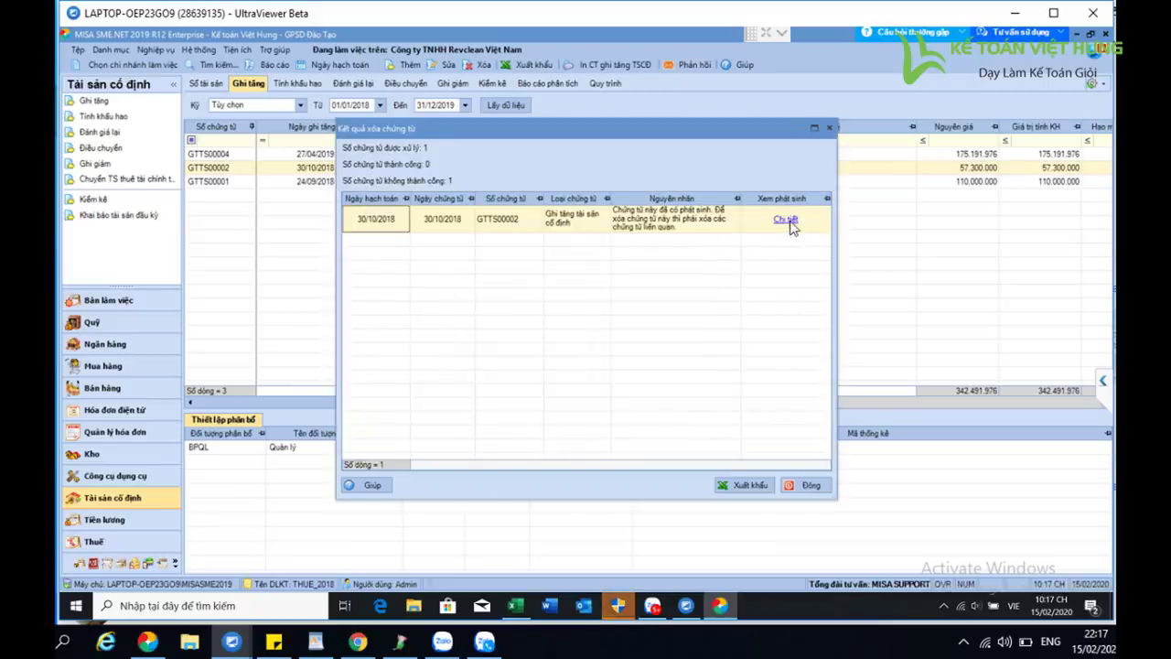
pyautogui.press('Escape')
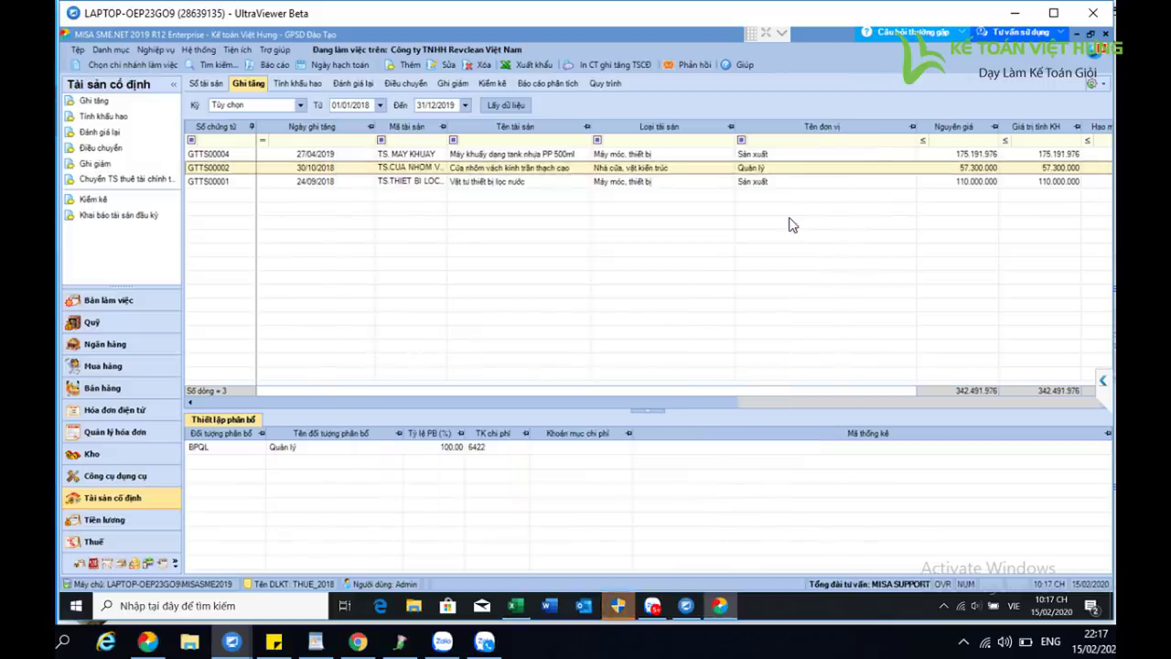
# Show the depreciation list (Tính khấu hao) with the start date set to 01/01/2018 and load its data
pyautogui.click(309, 87)
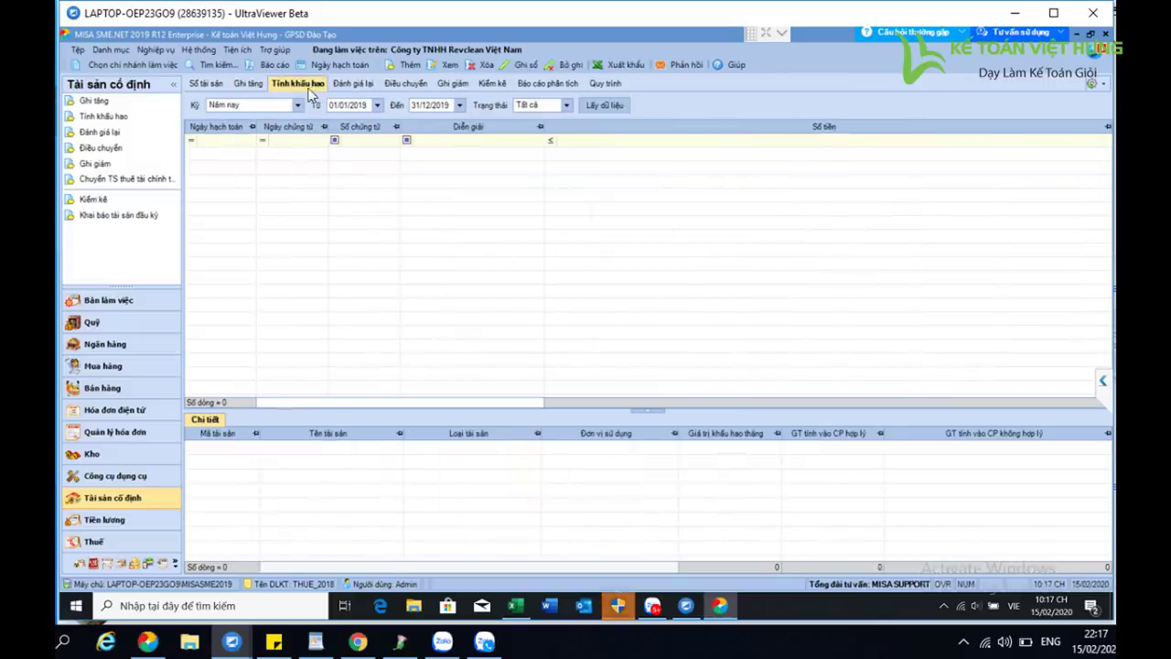
pyautogui.click(364, 106)
pyautogui.click(366, 105)
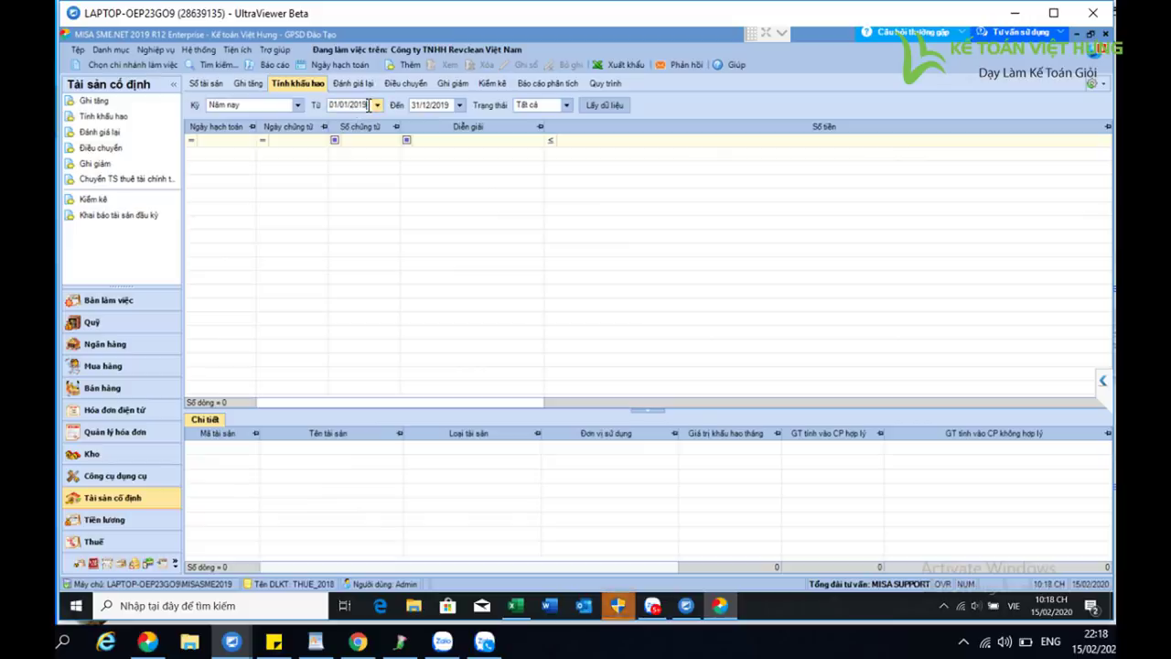
pyautogui.write('8')
pyautogui.click(591, 107)
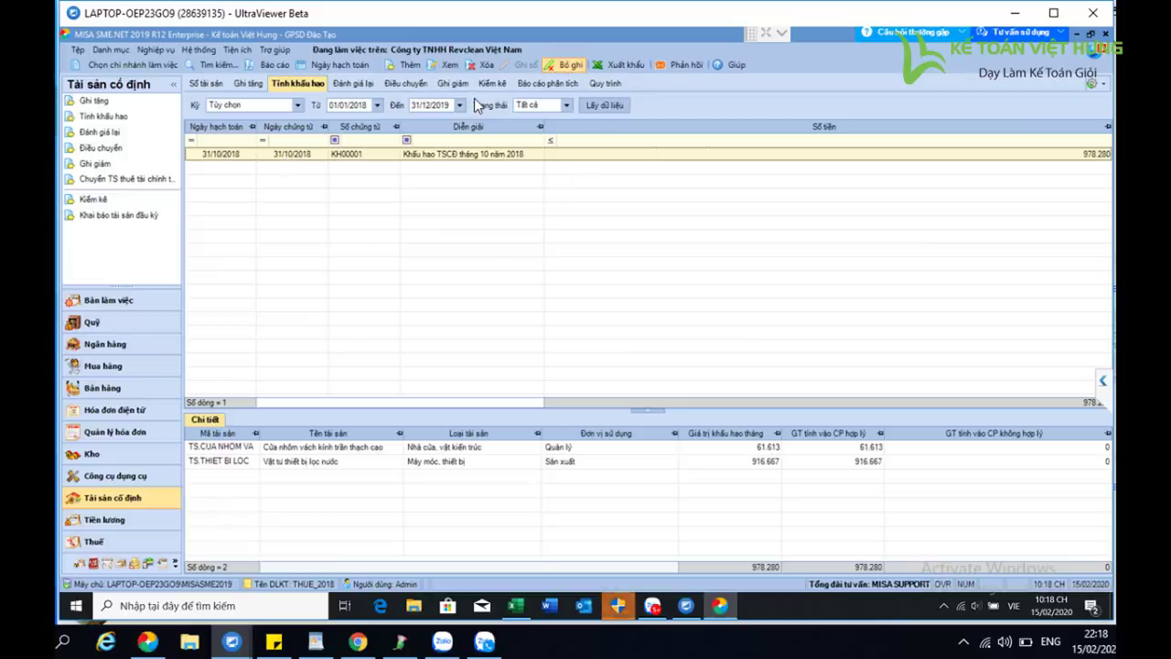
# Unpost the October 2018 depreciation voucher KH00001 and delete it
pyautogui.hotkey('ctrl', 'u')
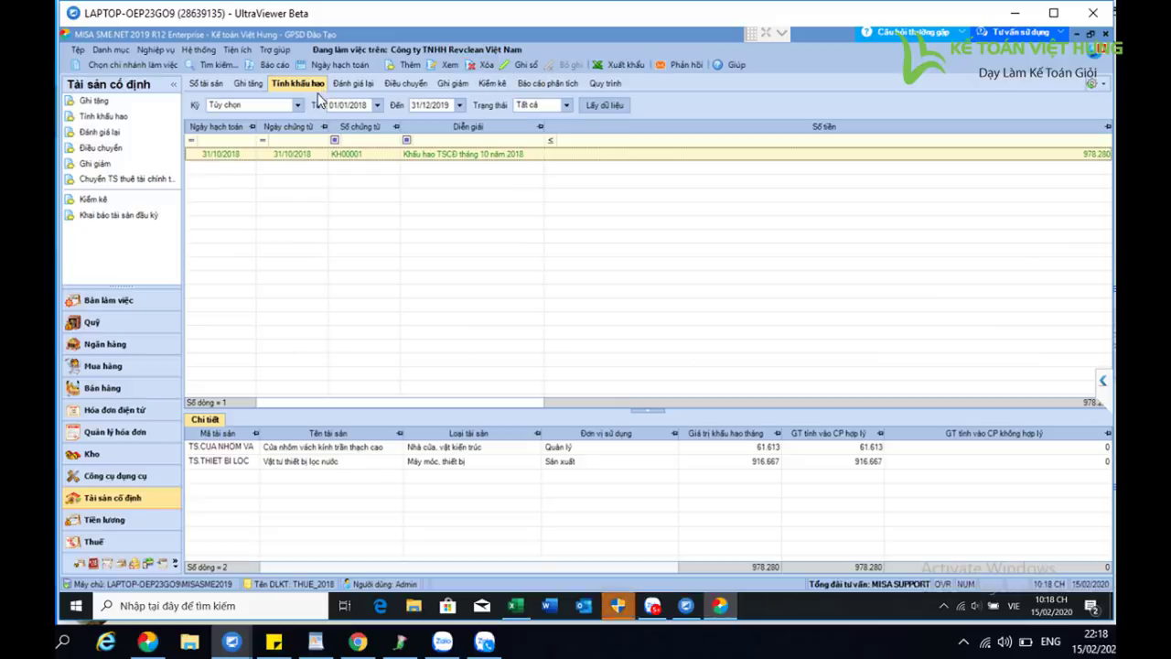
pyautogui.click(485, 65)
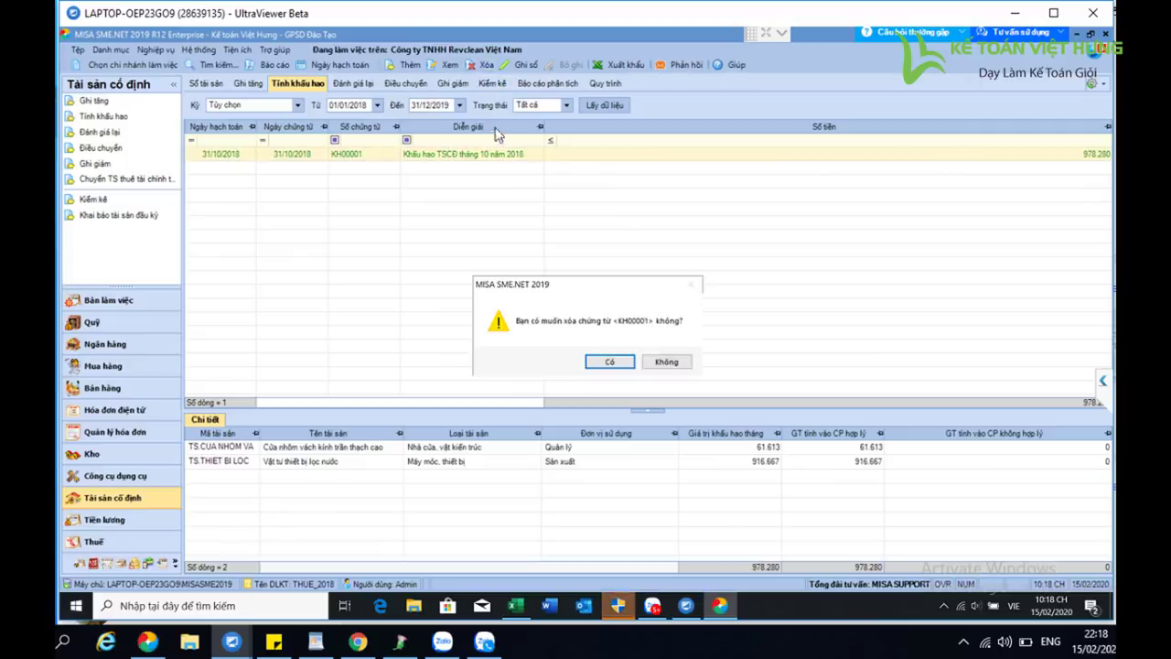
pyautogui.click(611, 362)
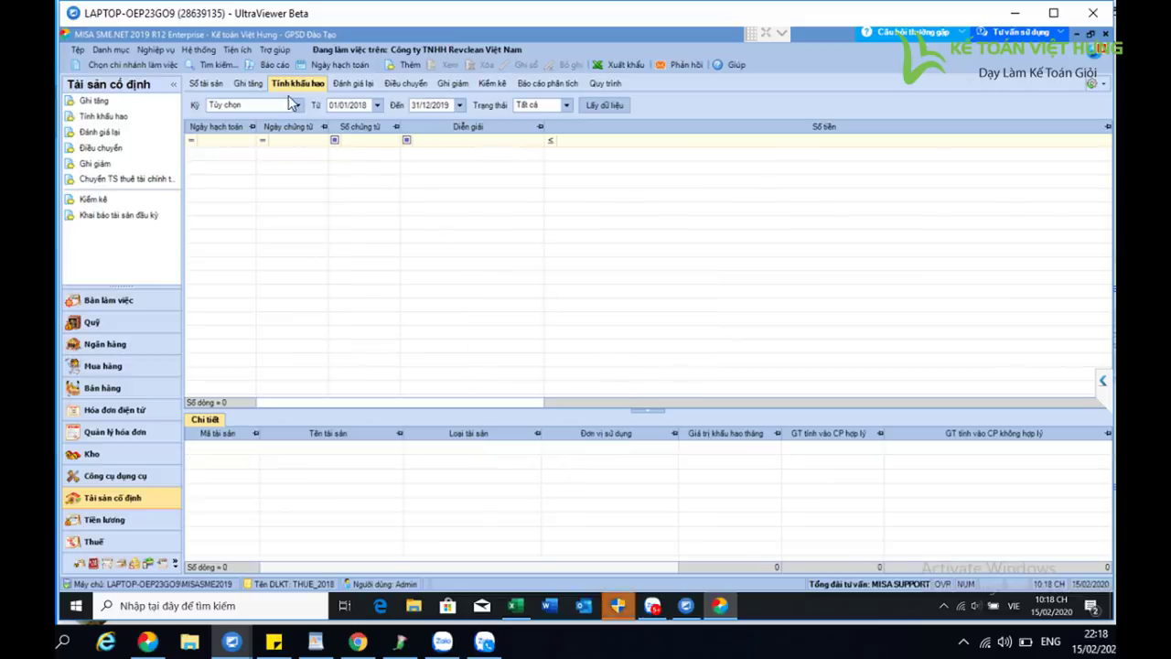
# Delete voucher GTTS00002 for the aluminium door and partition asset from the asset increase list
pyautogui.click(248, 84)
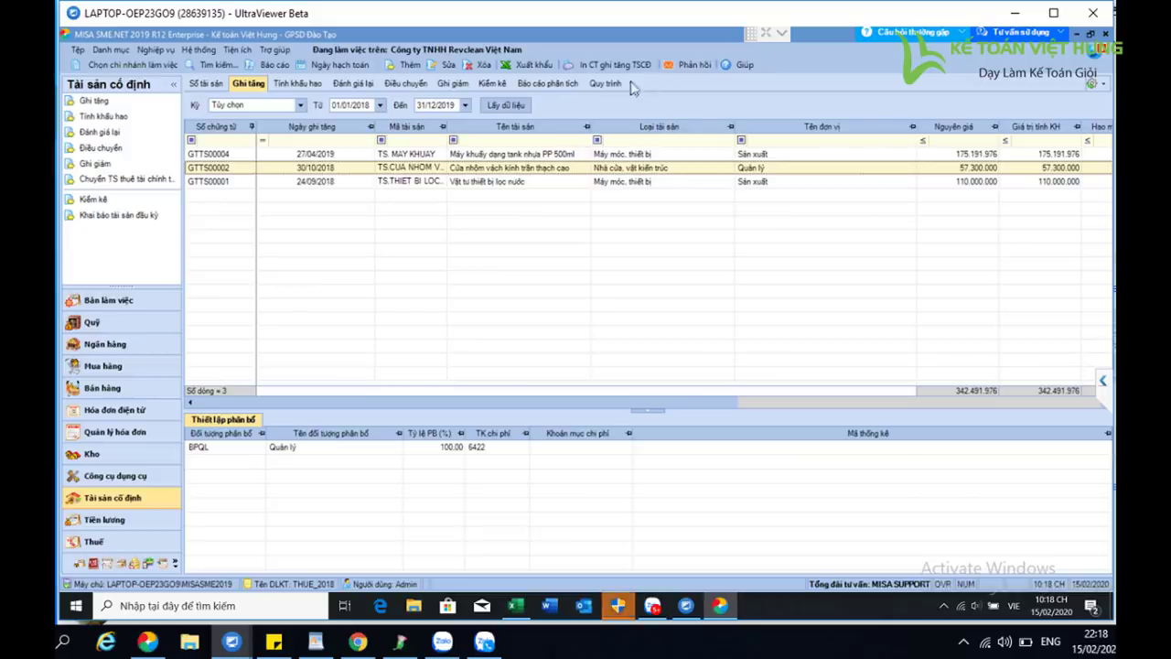
pyautogui.click(480, 65)
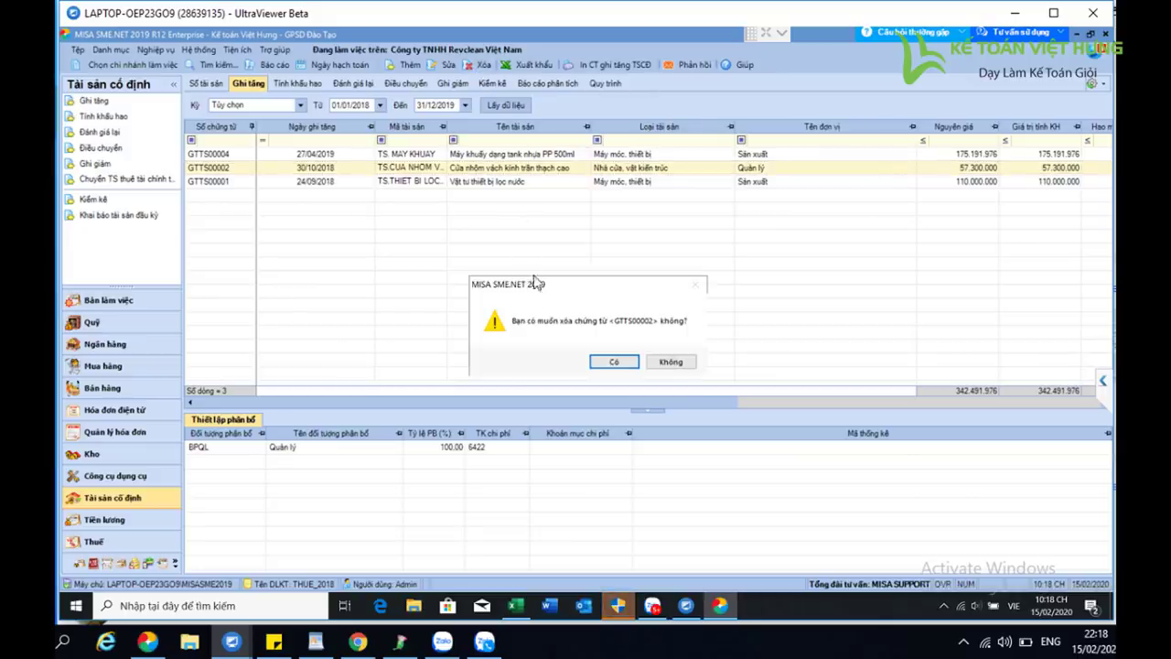
pyautogui.click(615, 362)
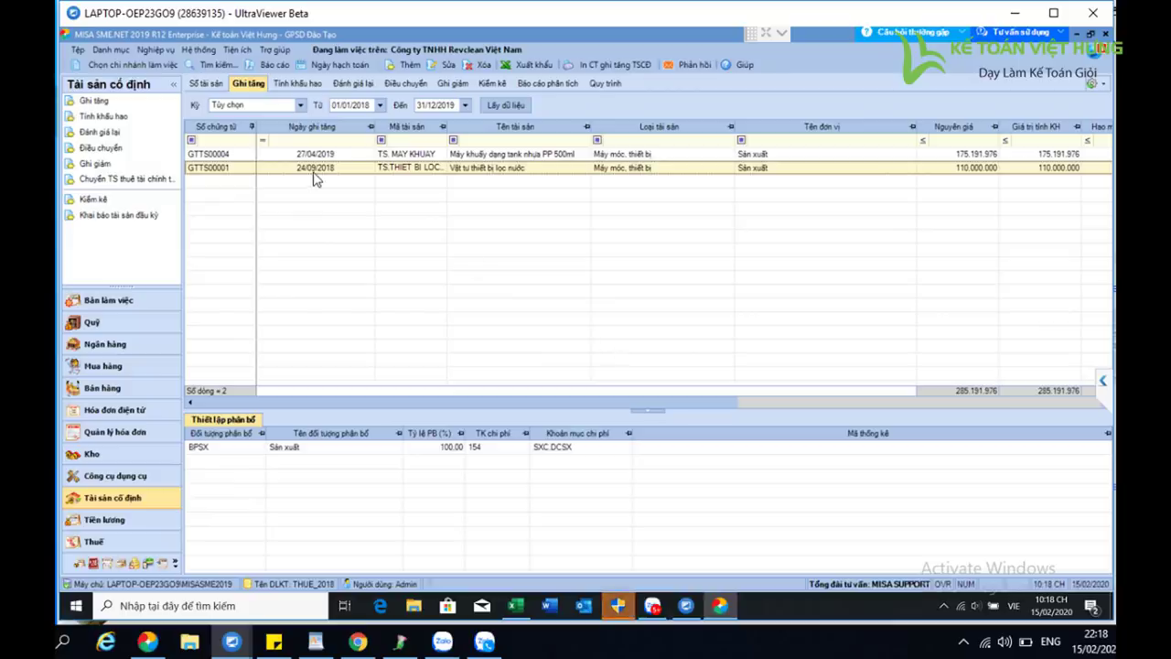
# Compare the depreciation list with the asset increase list for the remaining vouchers
pyautogui.click(299, 83)
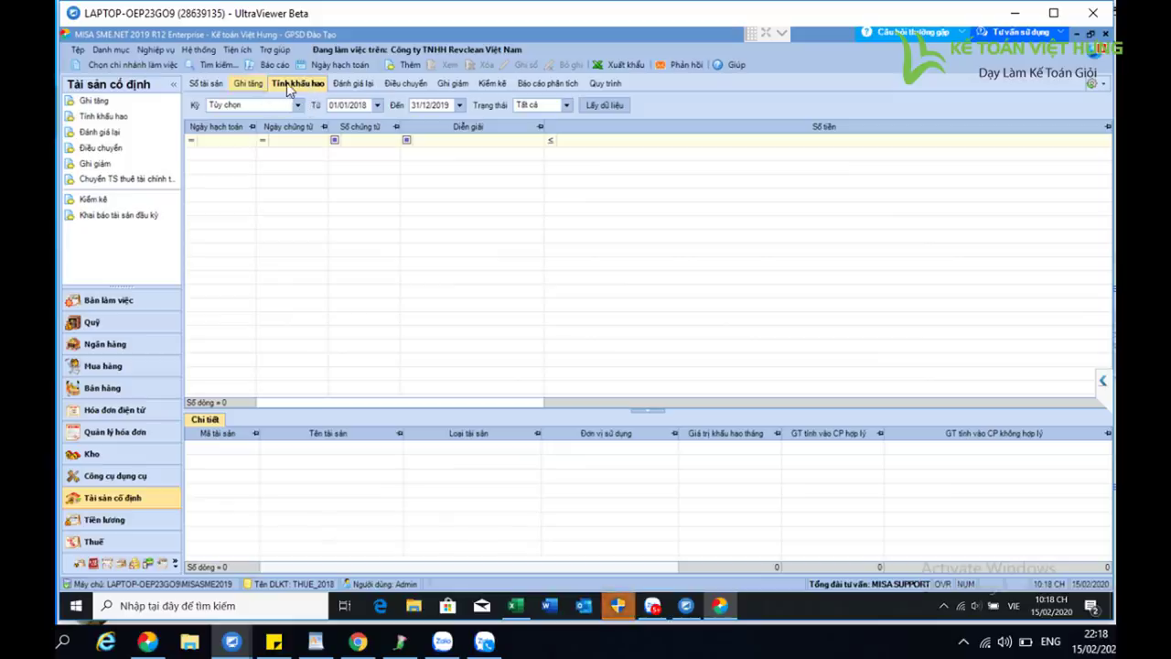
pyautogui.click(248, 84)
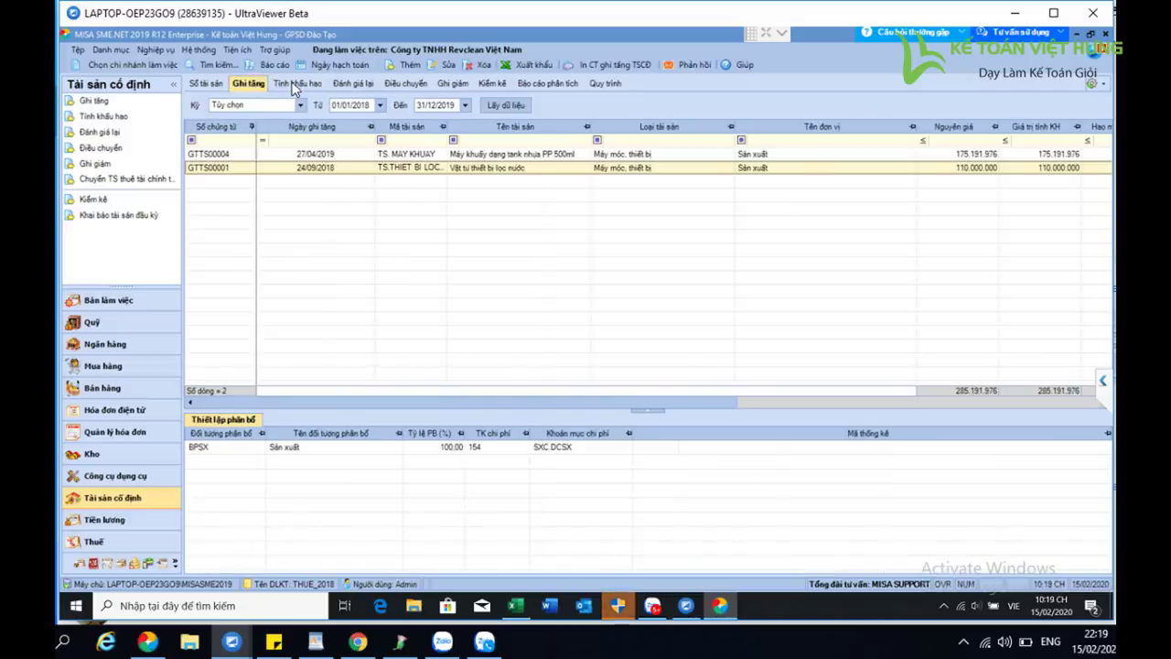
pyautogui.click(295, 86)
pyautogui.click(257, 84)
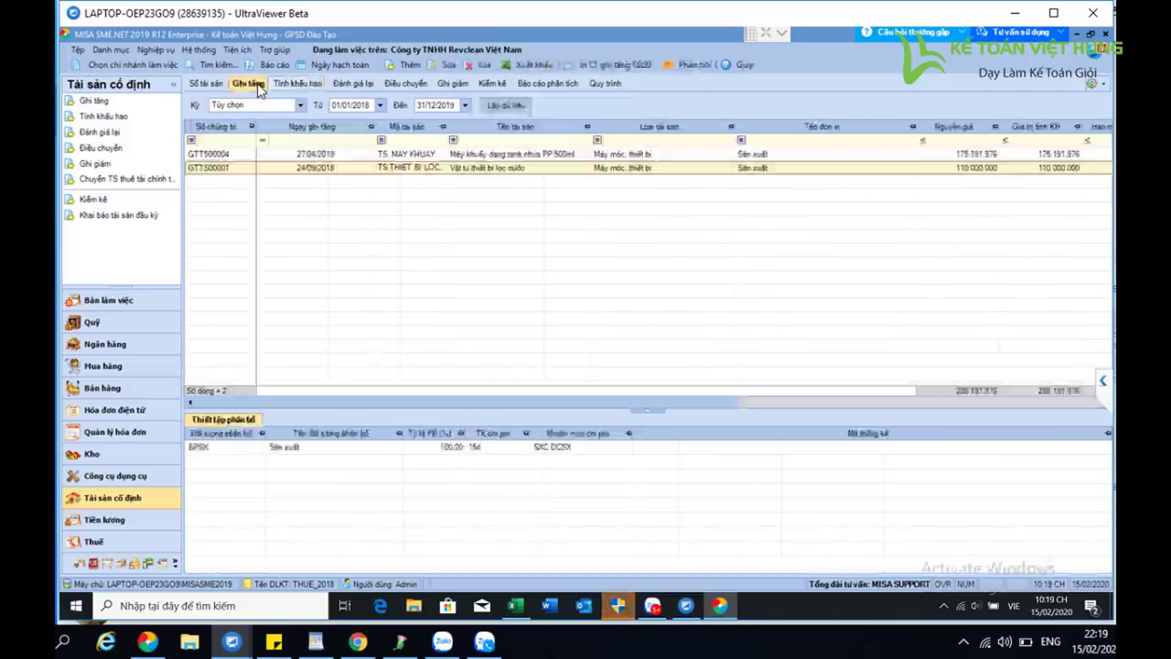
pyautogui.click(364, 108)
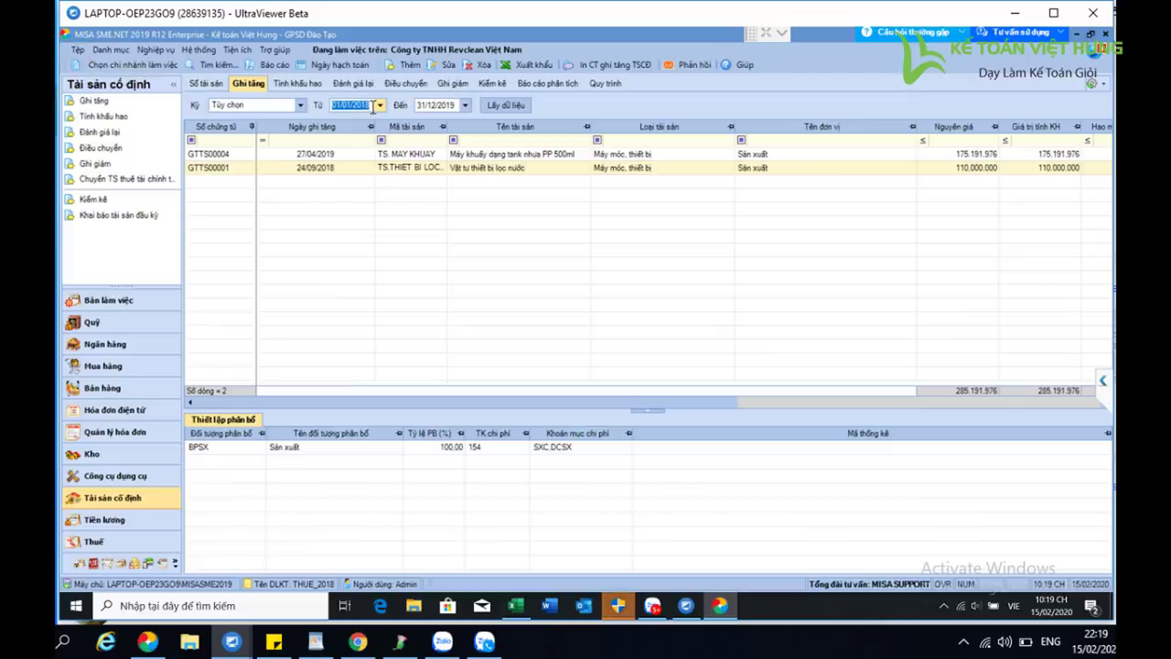
pyautogui.click(373, 107)
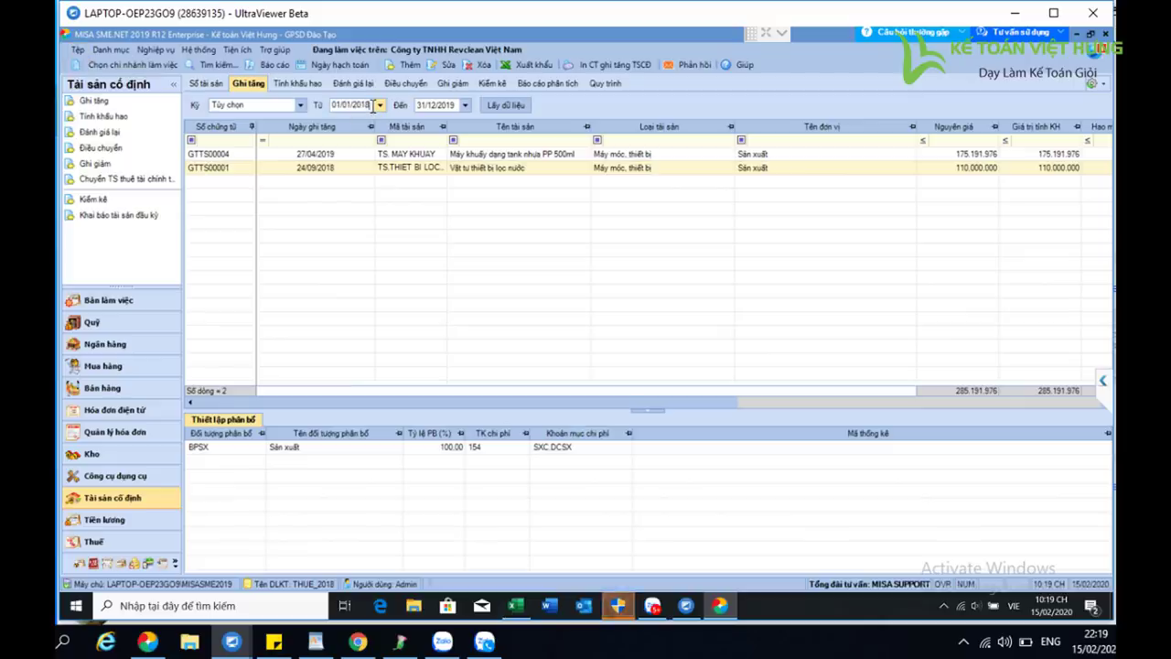
pyautogui.moveTo(373, 107); pyautogui.dragTo(323, 108)
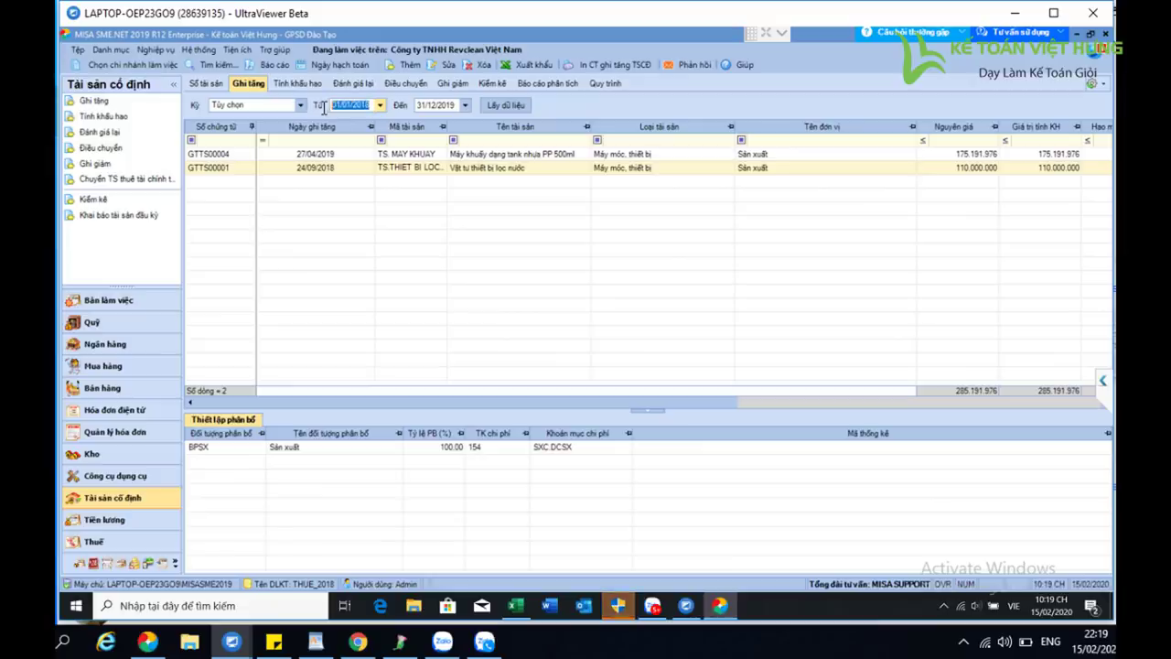
pyautogui.click(312, 175)
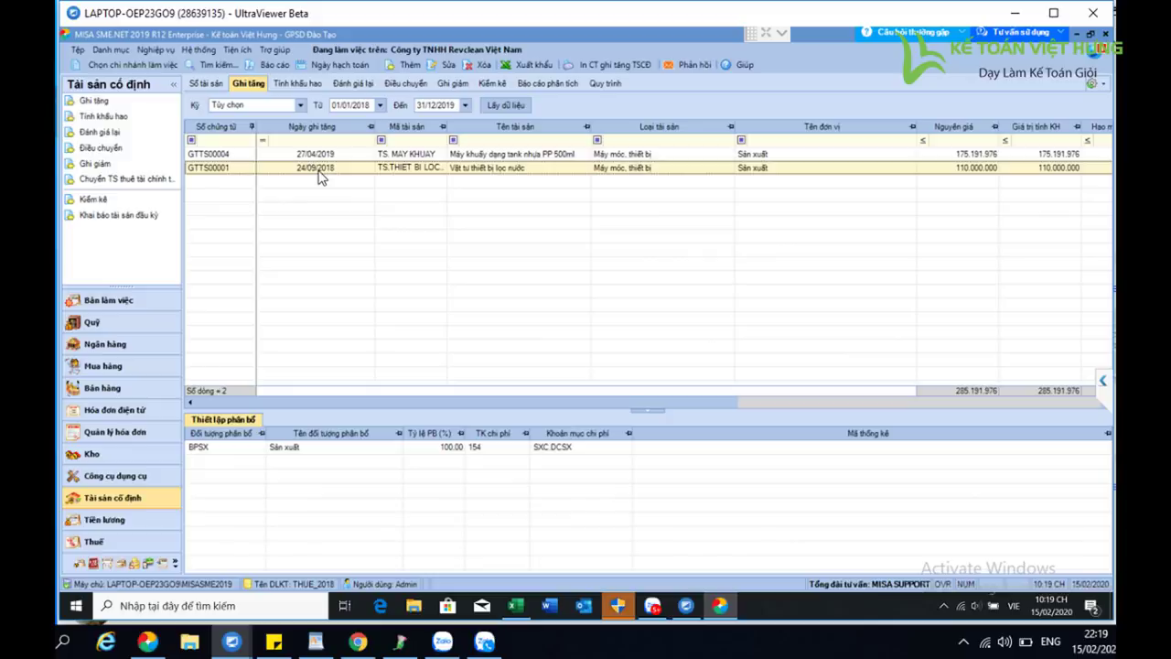
# Calculate fixed asset depreciation for month 9 of 2018, then save the voucher in that accounting year and close it
pyautogui.click(309, 83)
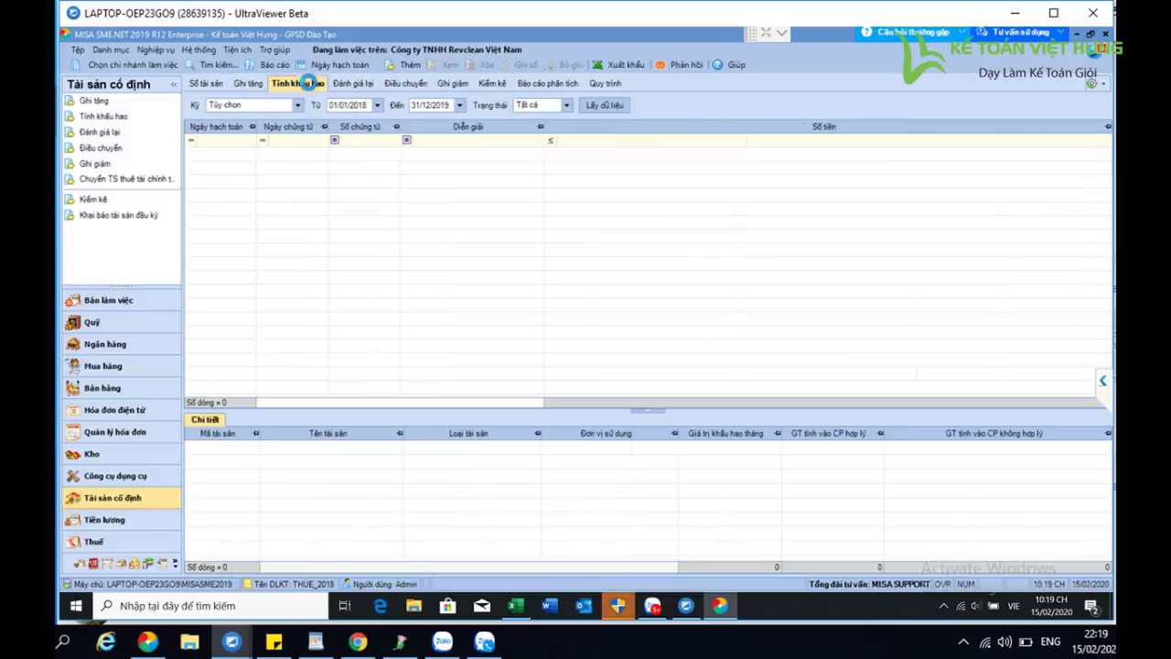
pyautogui.click(410, 67)
pyautogui.click(574, 310)
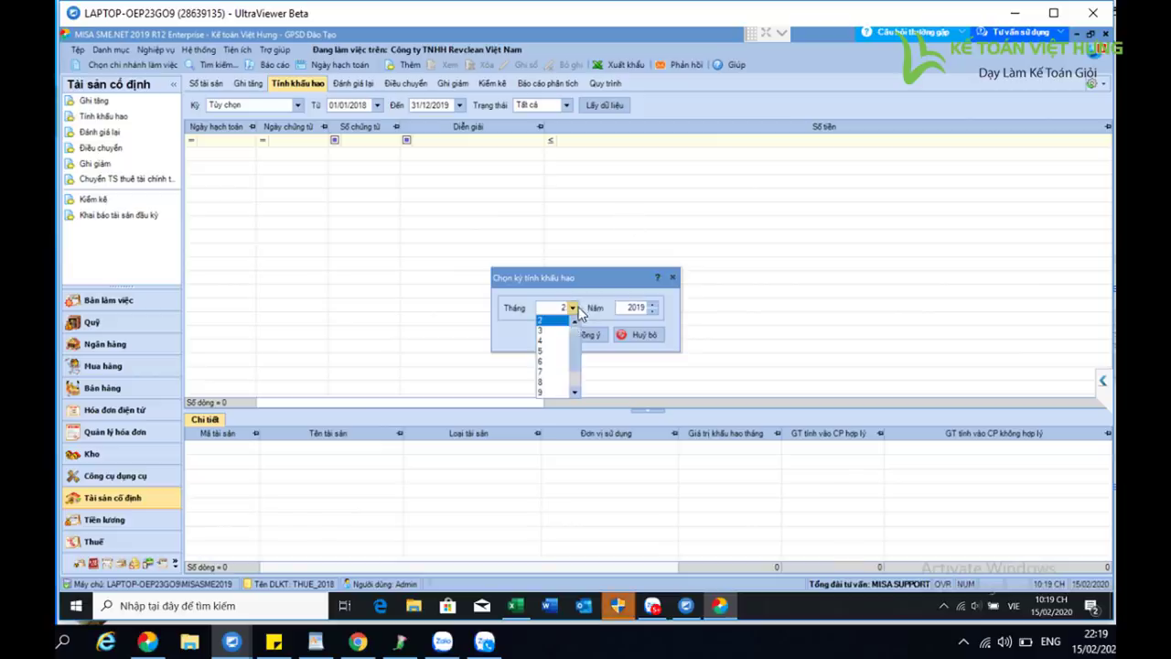
pyautogui.click(549, 392)
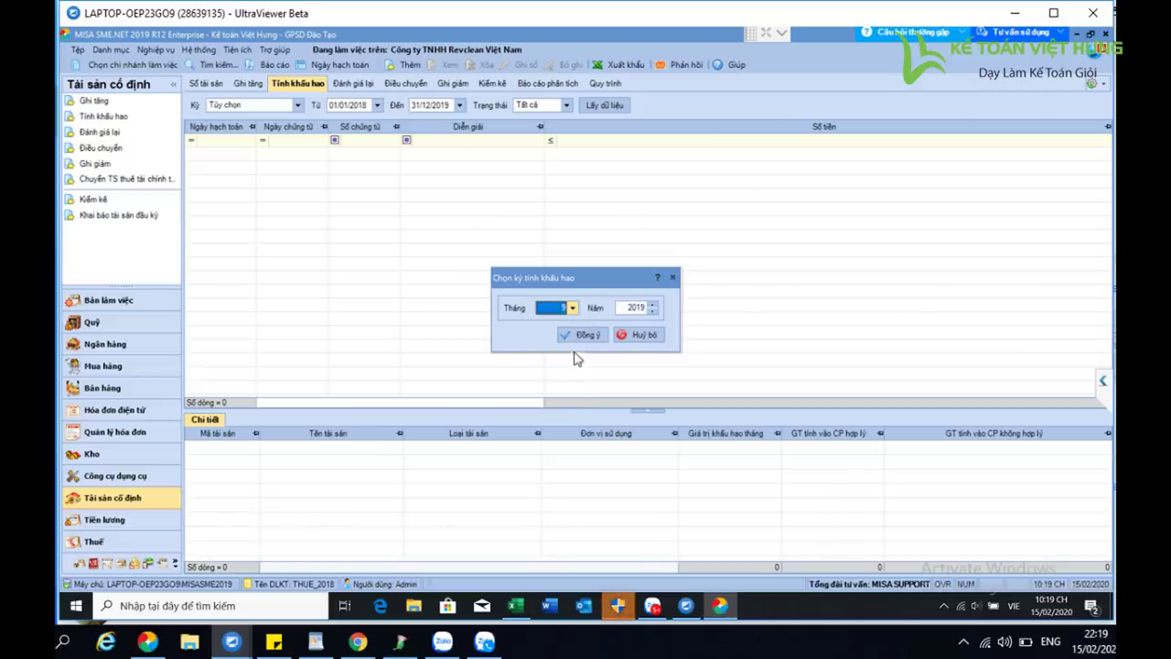
pyautogui.click(652, 312)
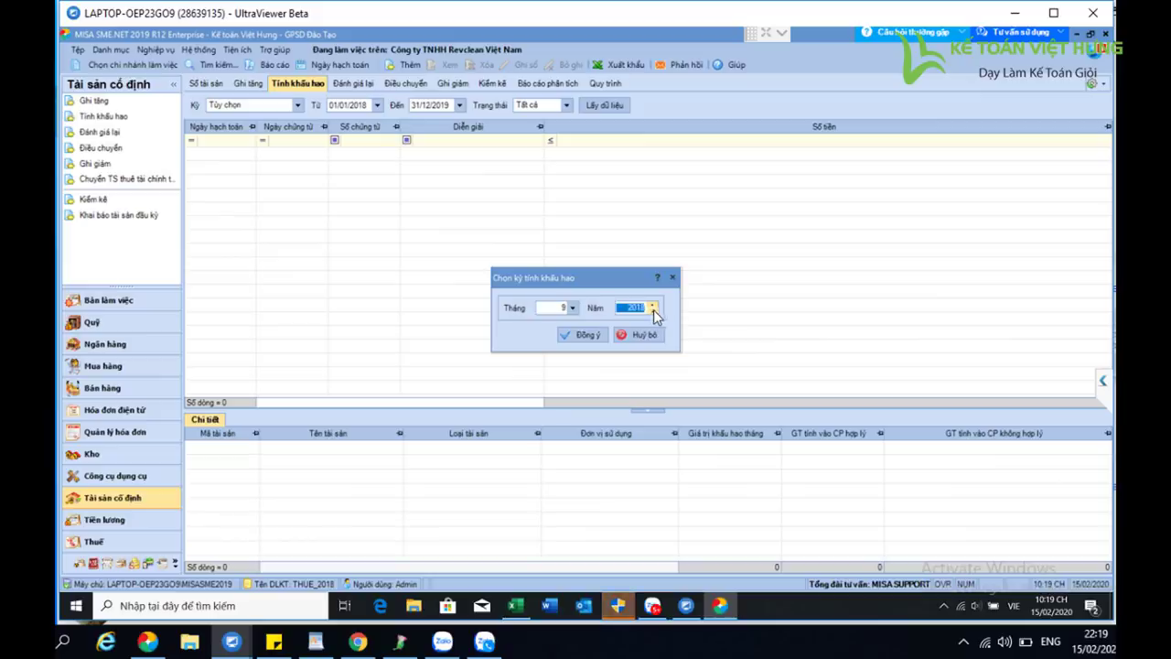
pyautogui.click(593, 338)
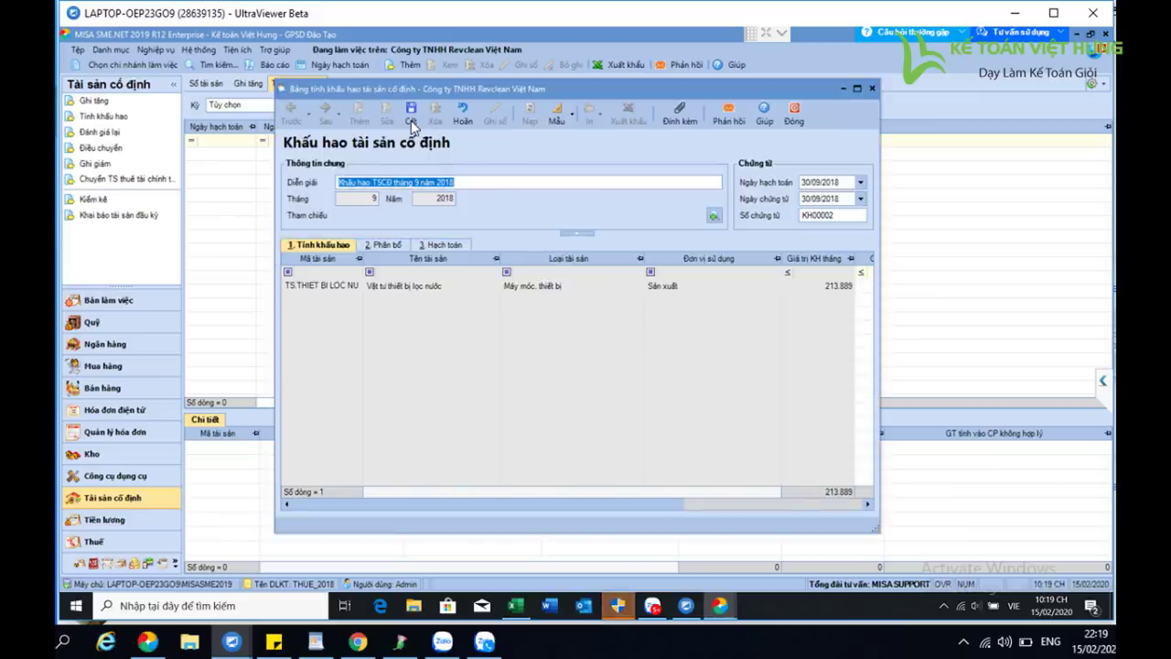
pyautogui.click(411, 122)
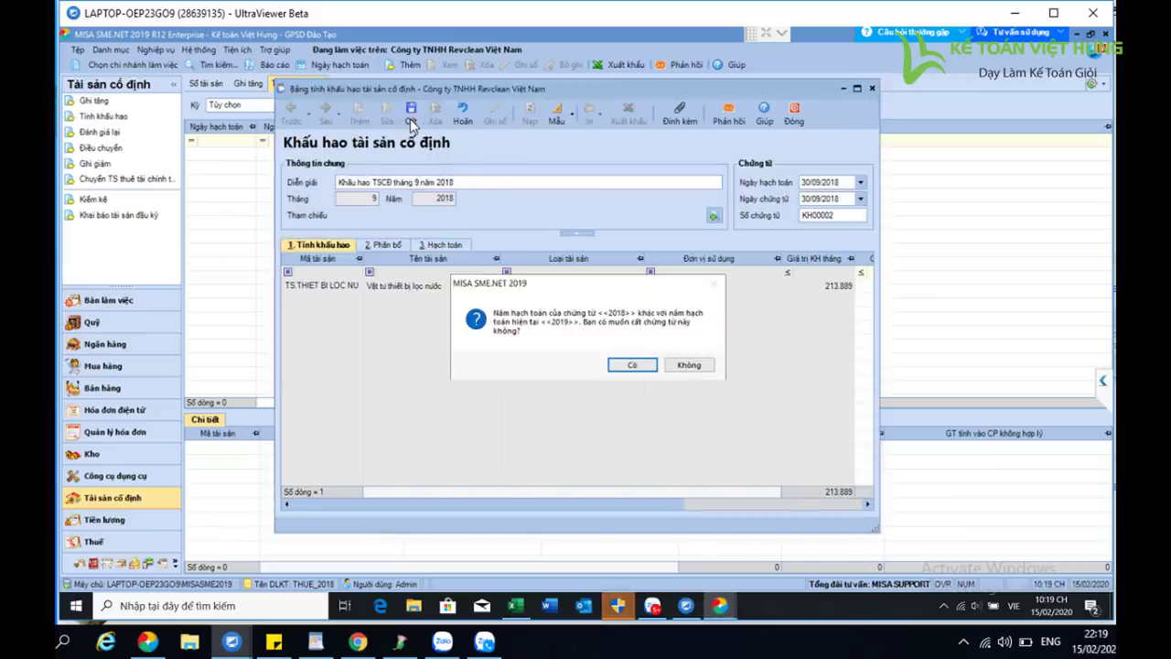
pyautogui.click(638, 367)
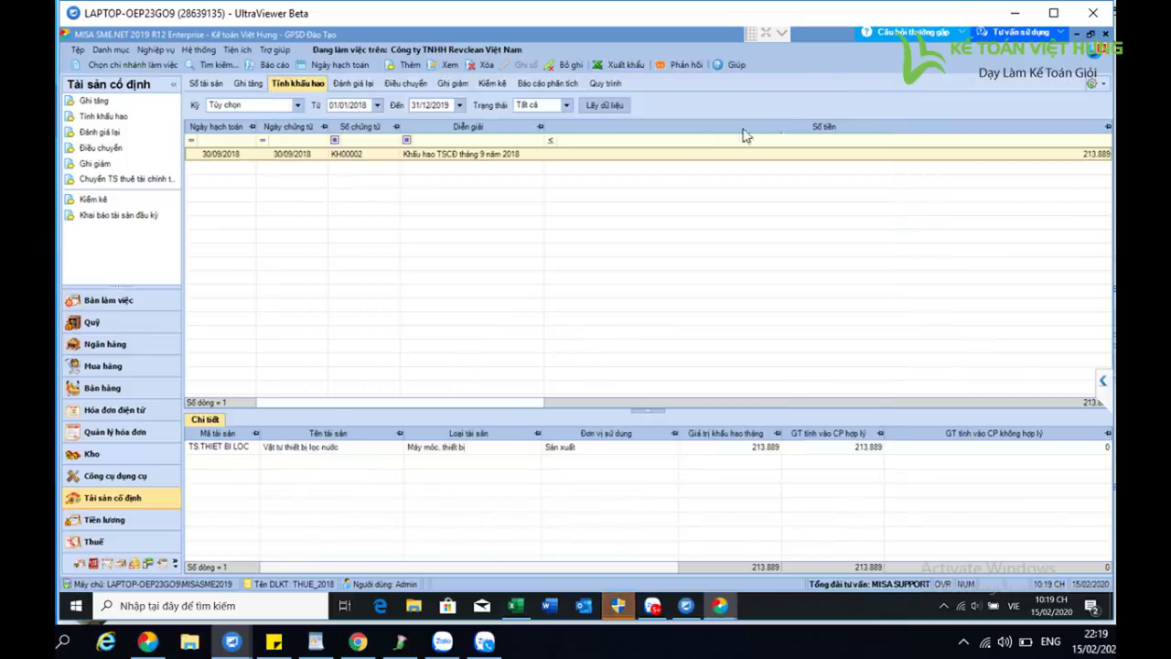
pyautogui.click(794, 116)
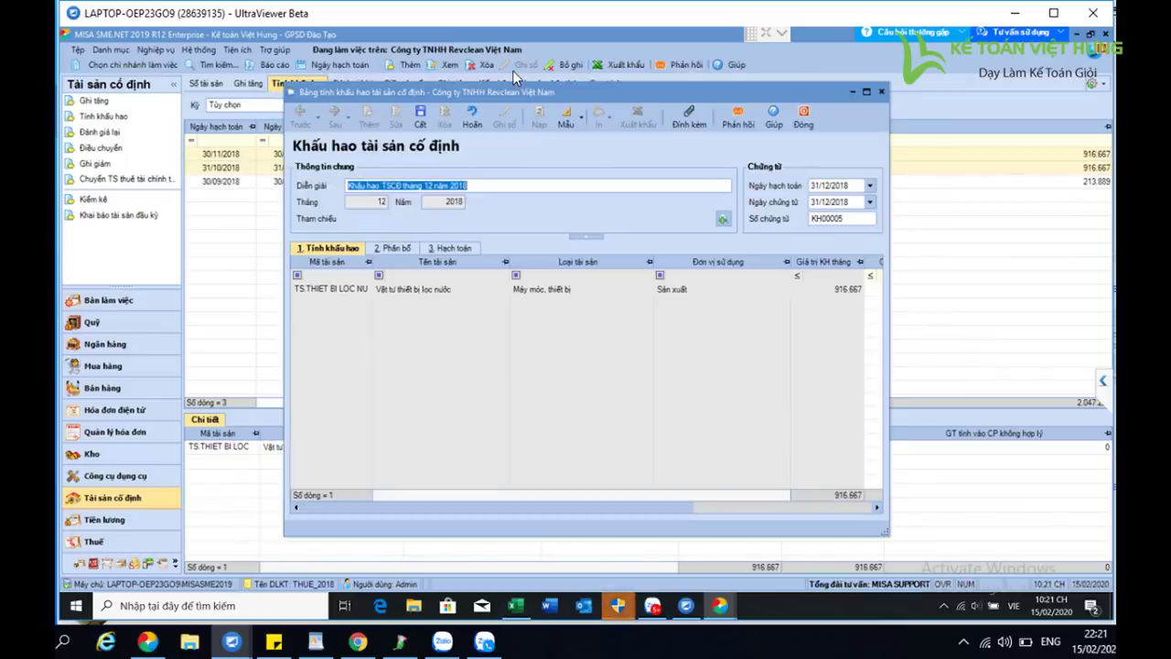
# Save the December 2018 depreciation voucher KH00005, accepting its 2018 accounting year, and close it
pyautogui.hotkey('ctrl', 's')
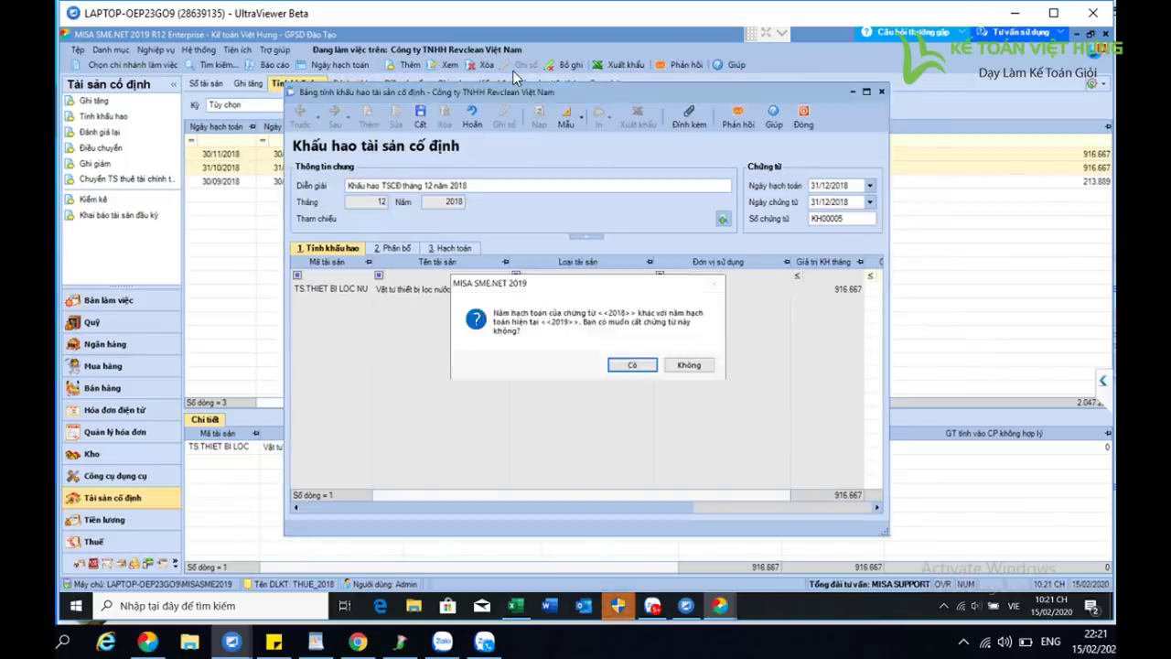
pyautogui.press('Return')
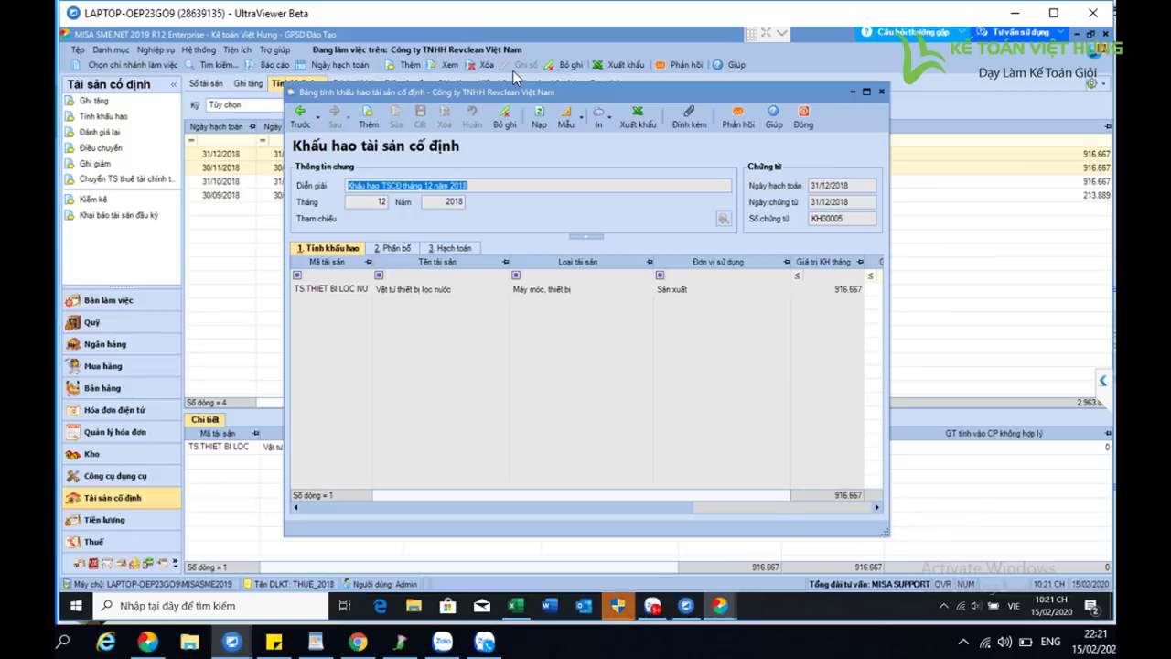
pyautogui.hotkey('ctrl', 'F4')
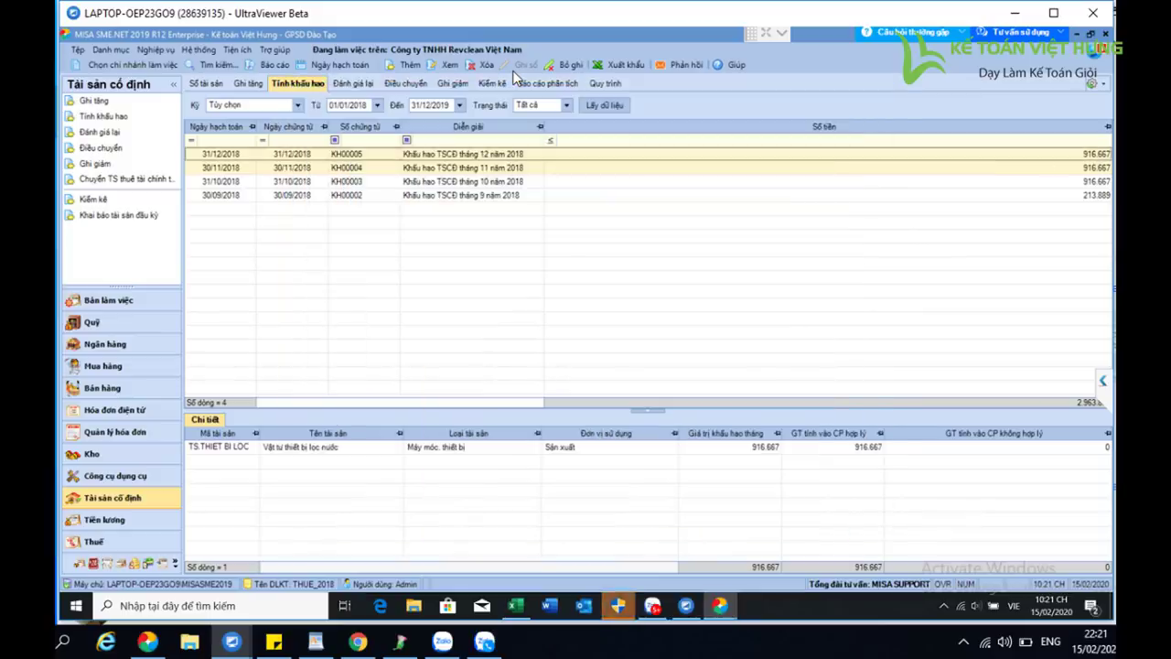
# Add the depreciation voucher for month 1 of 2019, save it and return to the depreciation list
pyautogui.hotkey('ctrl', 'n')
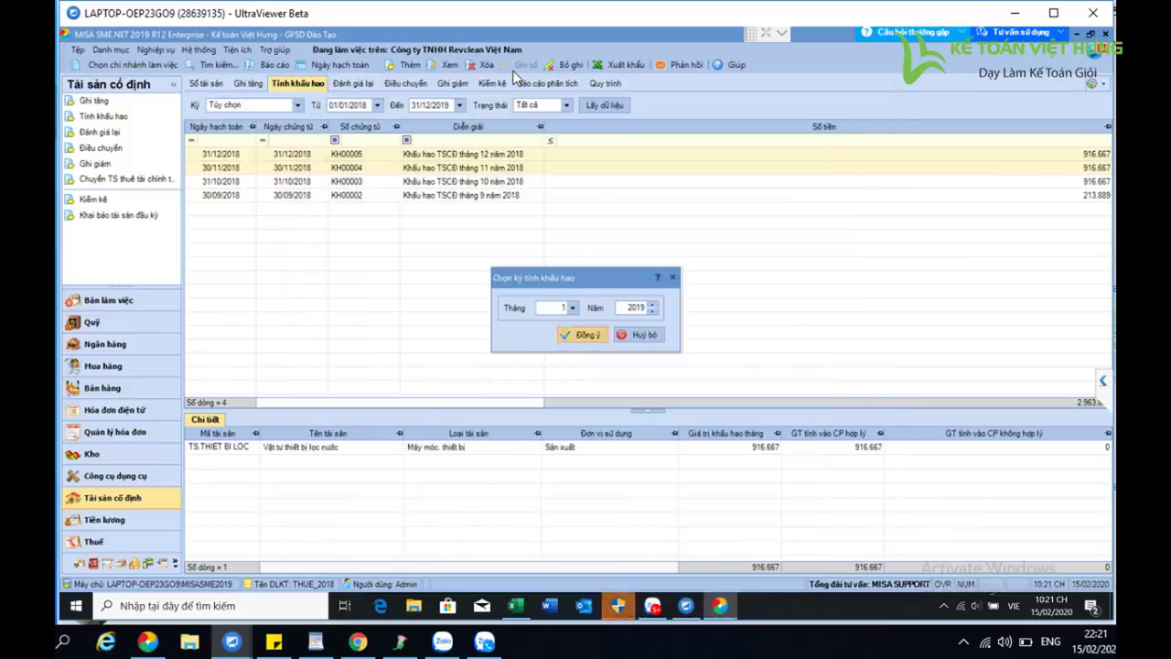
pyautogui.press('Return')
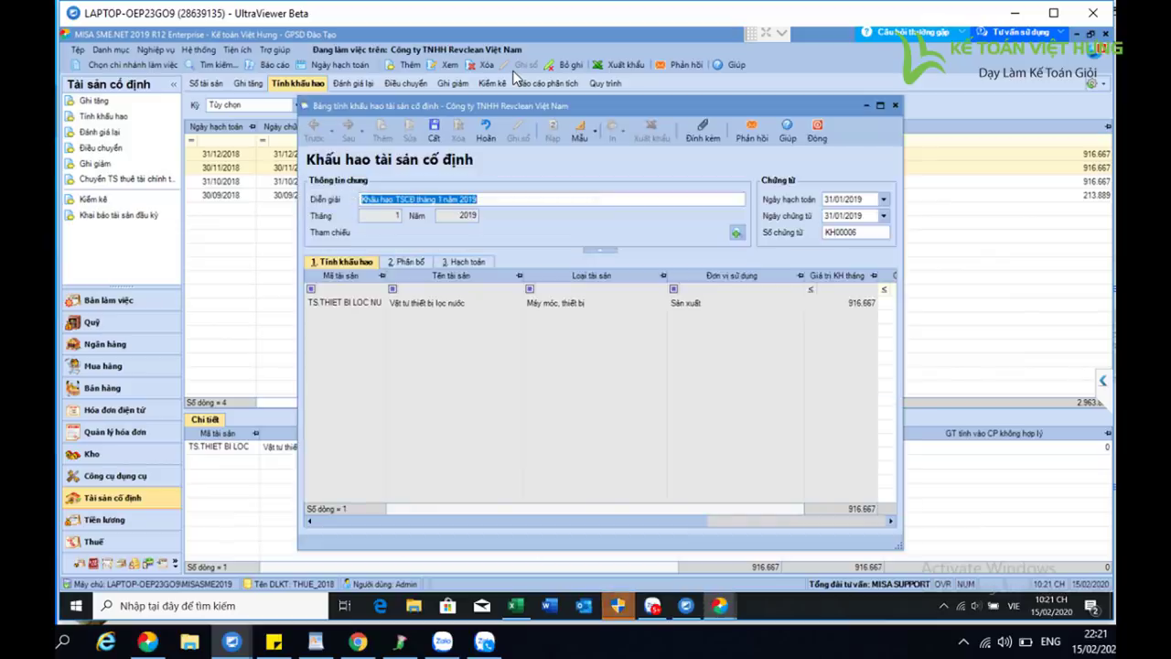
pyautogui.hotkey('ctrl', 's')
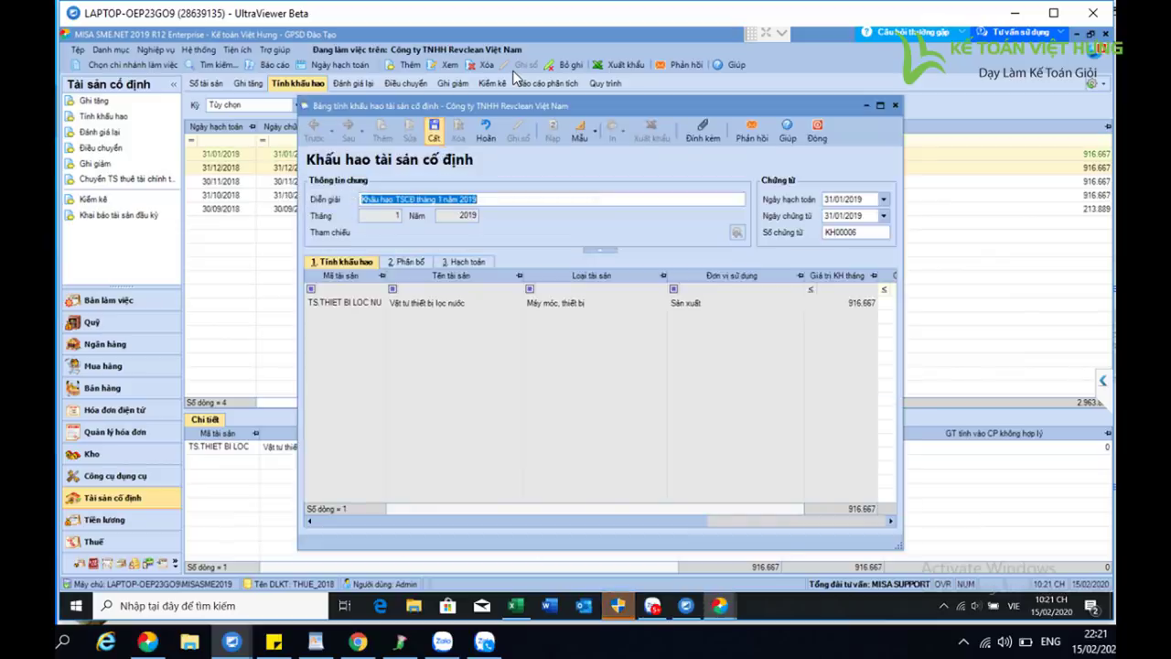
pyautogui.press('Escape')
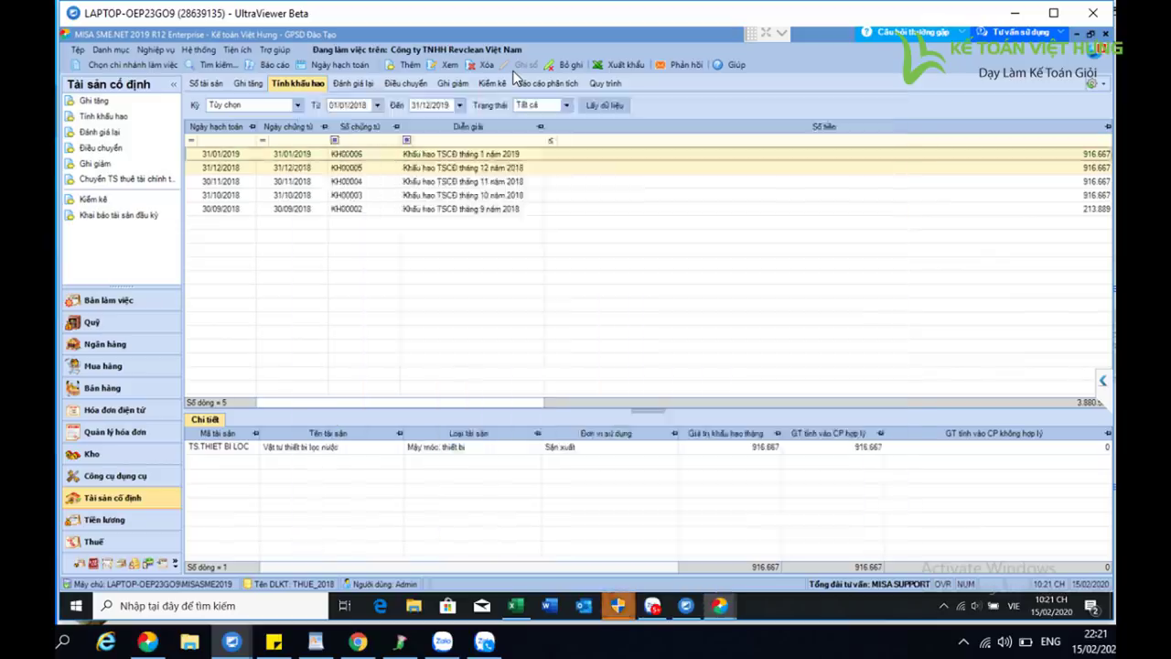
pyautogui.hotkey('ctrl', 'n')
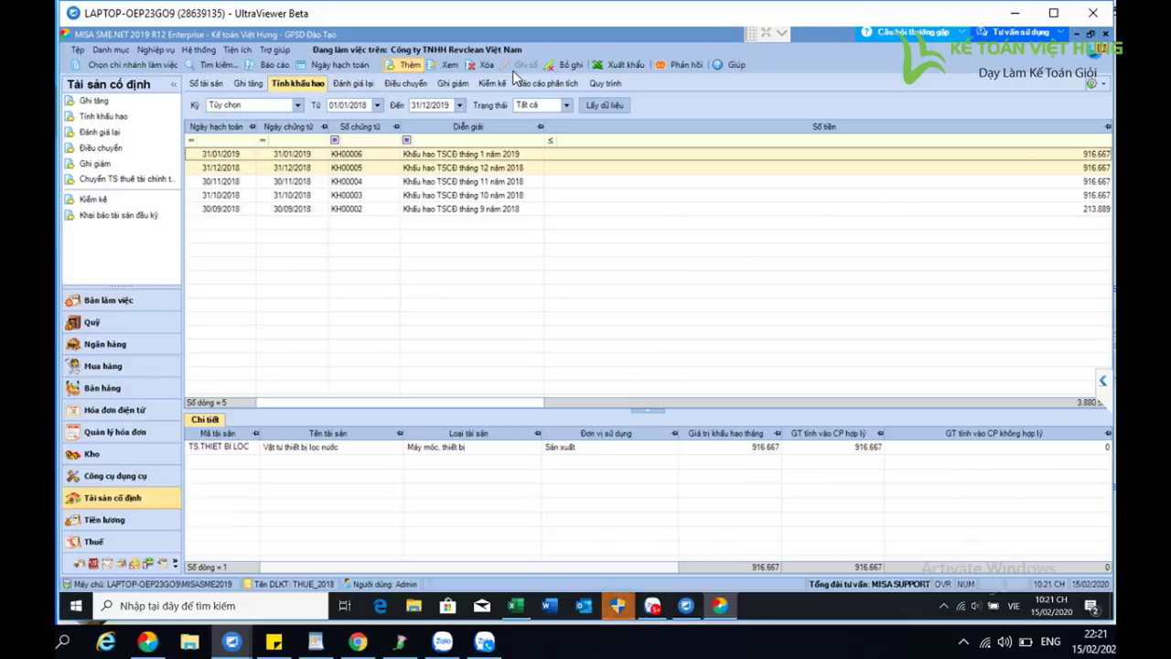
pyautogui.press('Return')
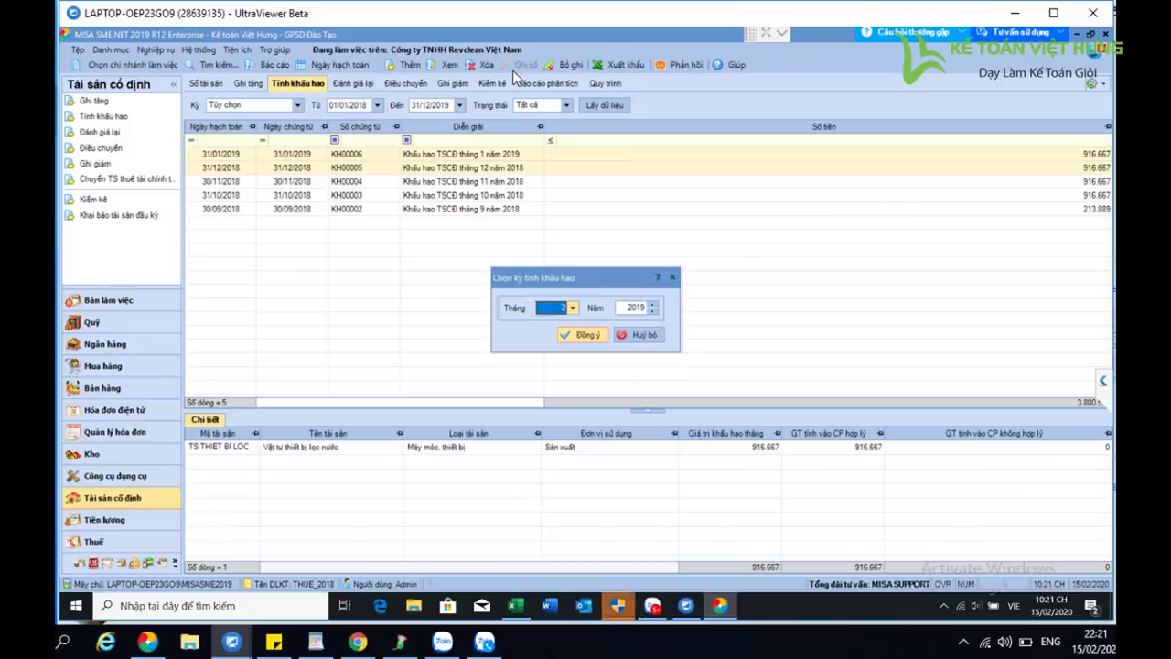
pyautogui.press('Return')
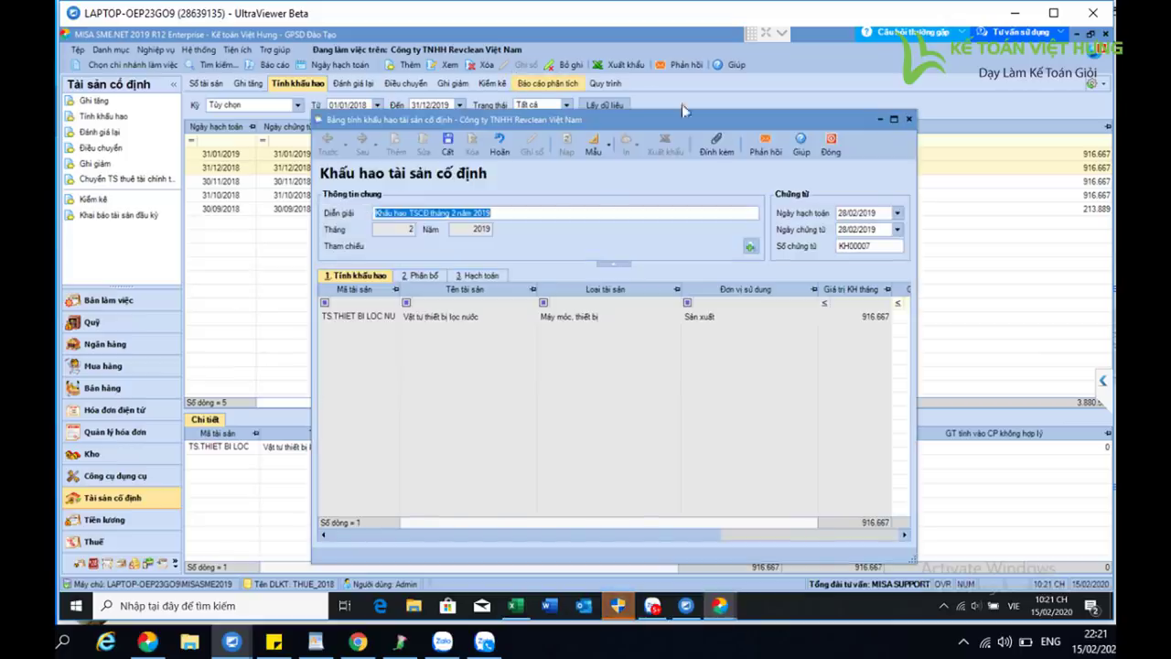
pyautogui.click(831, 146)
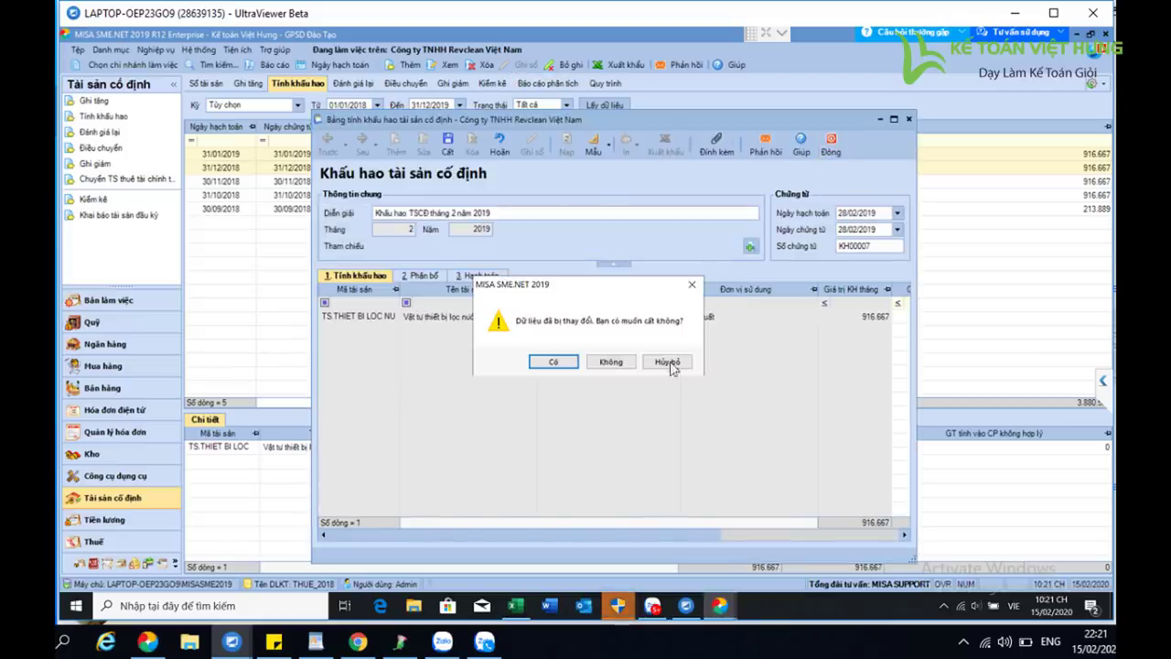
pyautogui.click(614, 362)
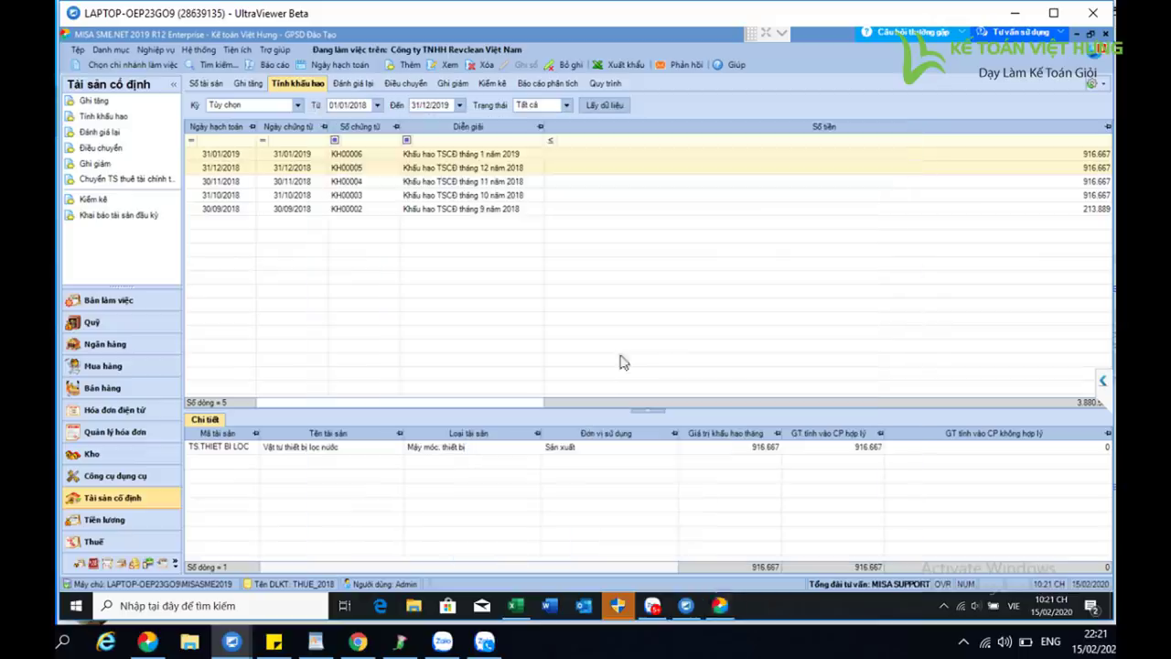
# Generate the management-format trial balance (Bảng cân đối tài khoản - Mẫu quản trị) for 2018, review it and close it
pyautogui.click(273, 65)
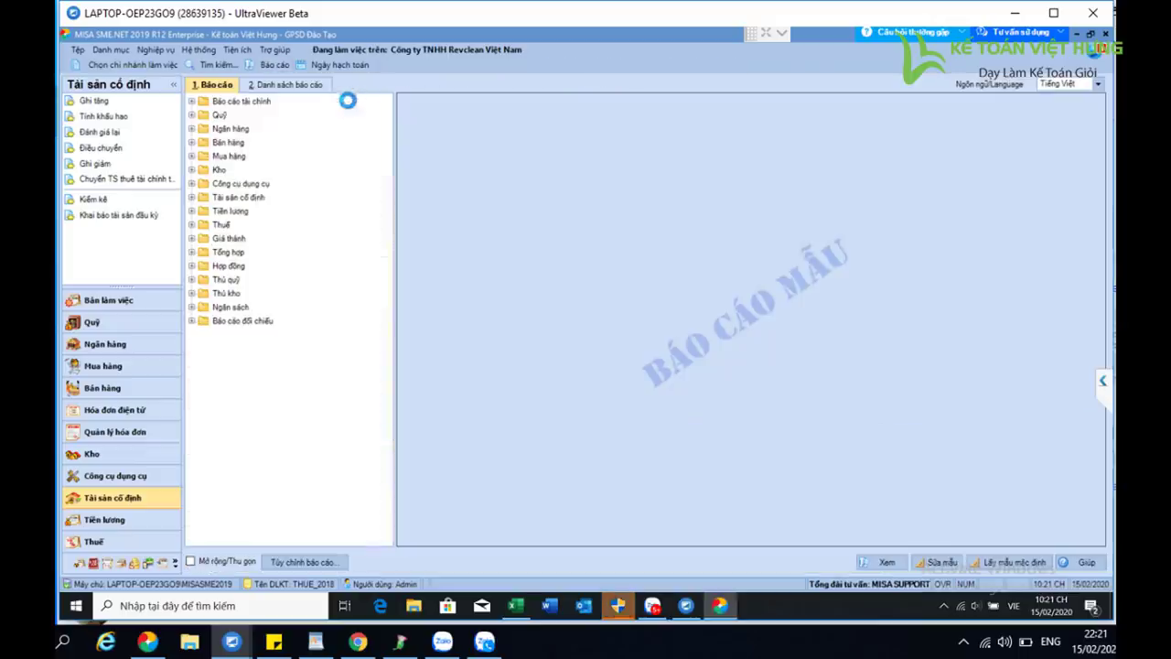
pyautogui.doubleClick(249, 103)
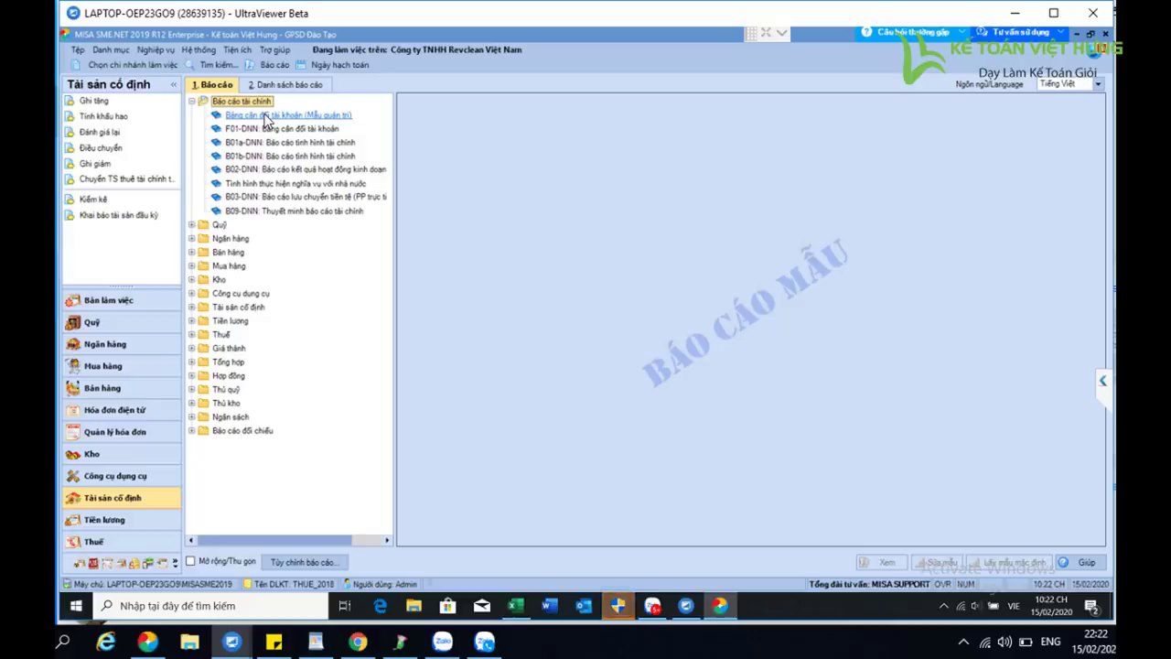
pyautogui.click(269, 64)
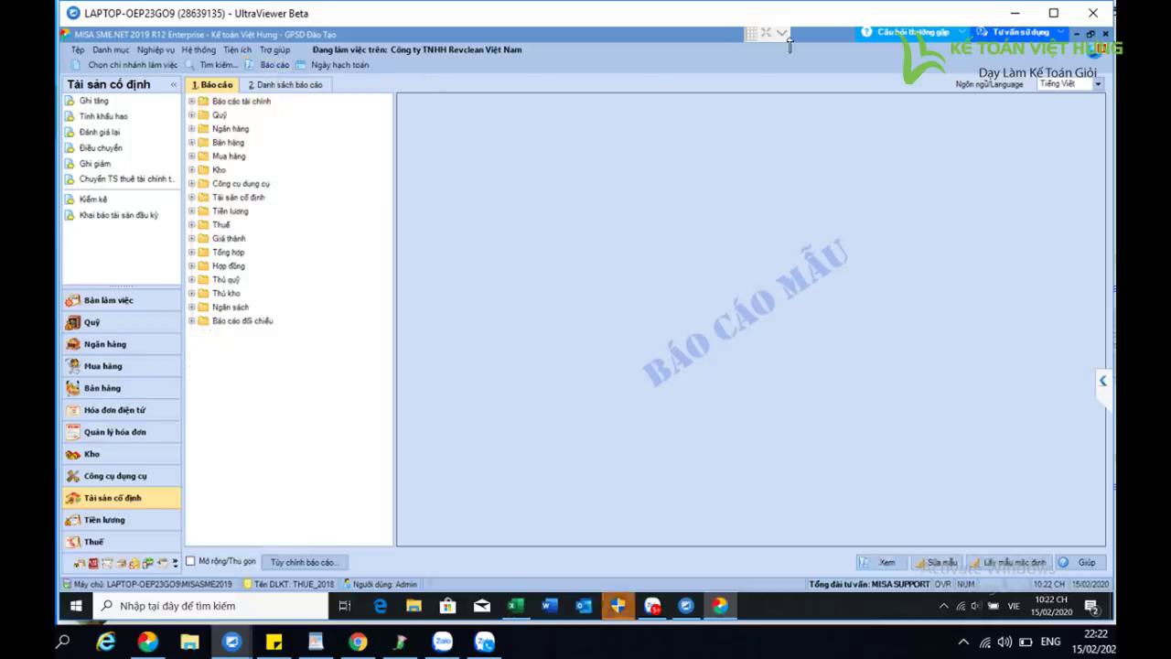
pyautogui.doubleClick(252, 103)
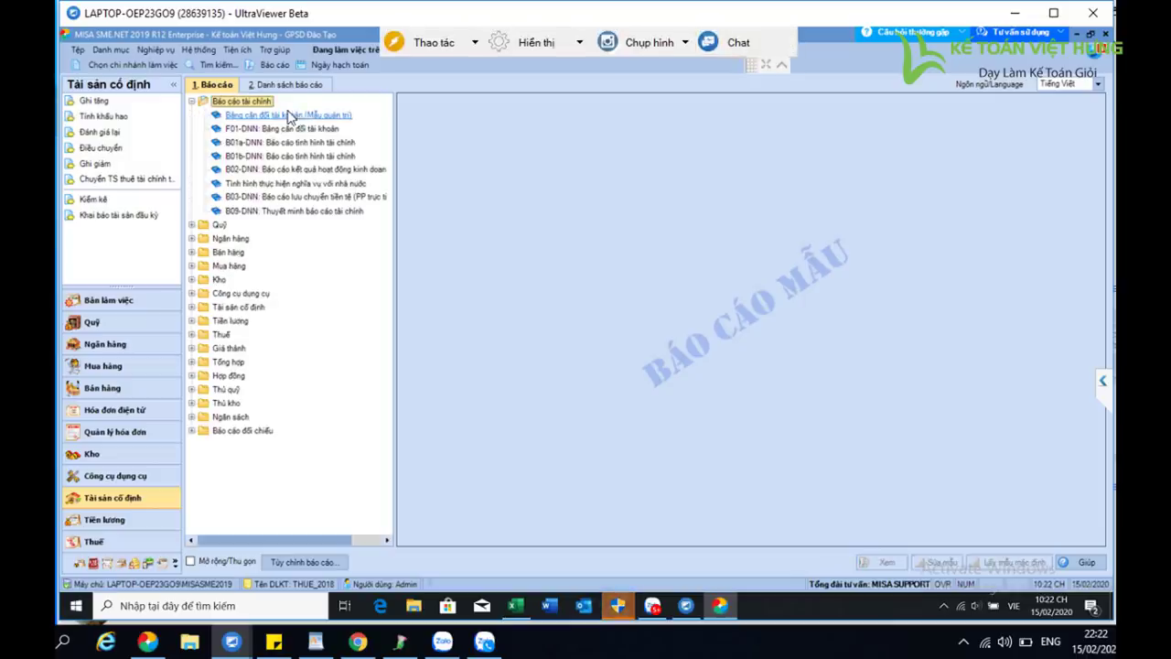
pyautogui.click(275, 115)
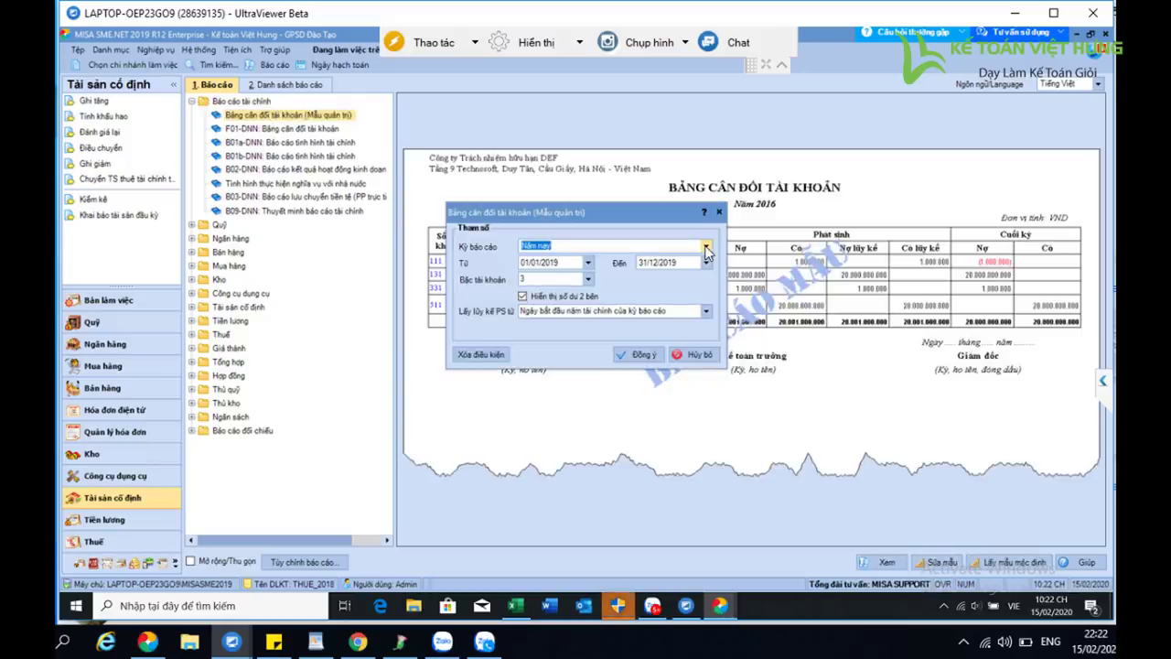
pyautogui.click(706, 248)
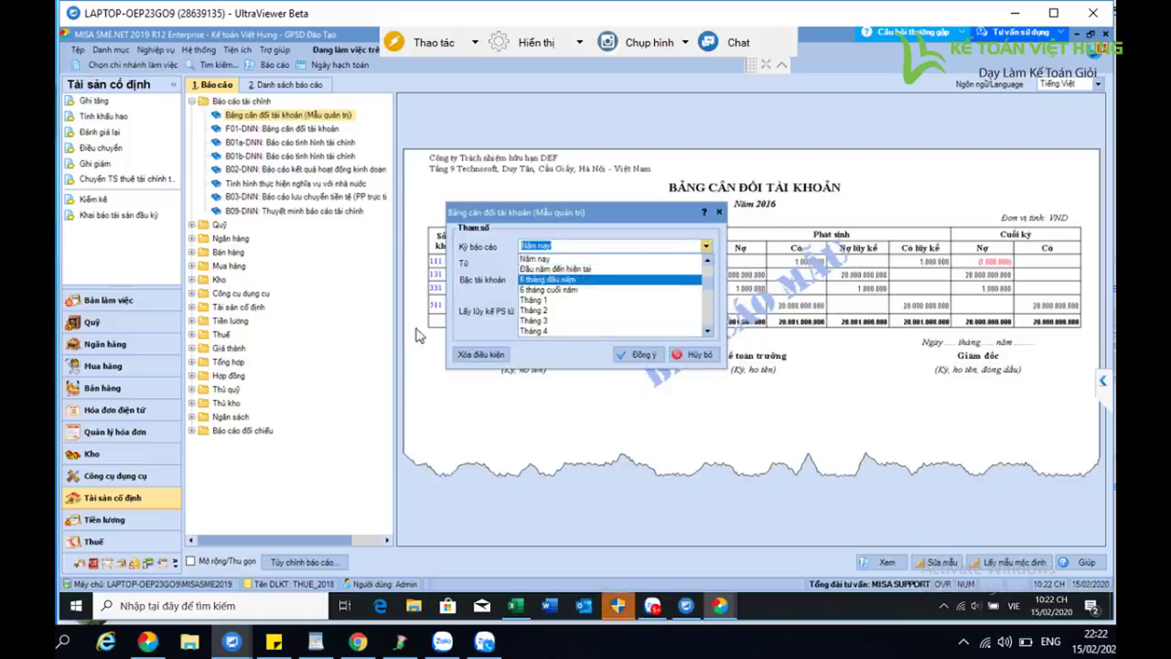
pyautogui.click(638, 354)
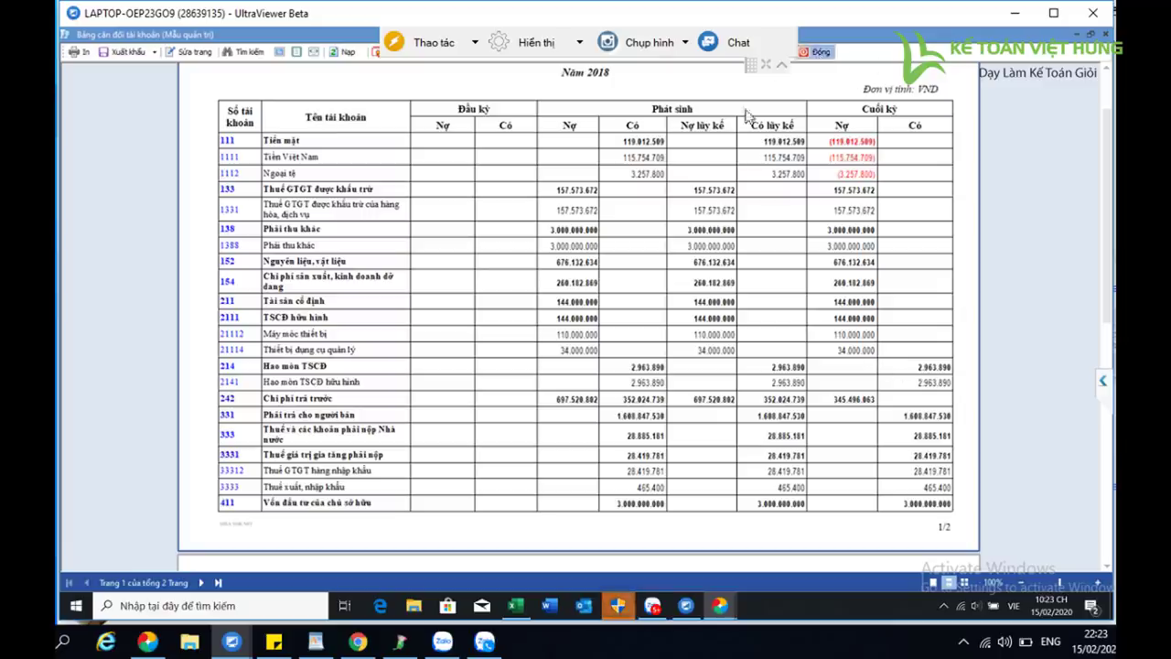
pyautogui.click(819, 53)
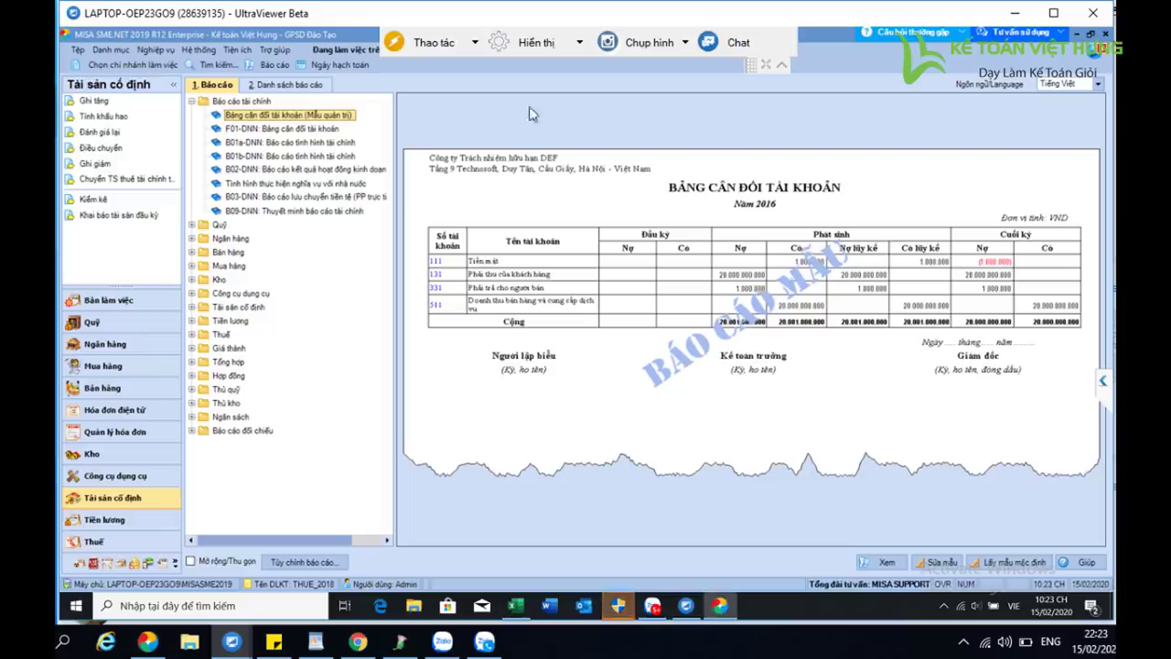
# Generate the fixed asset register (Sổ tài sản cố định) report for 2018 from the fixed asset reports
pyautogui.click(240, 307)
pyautogui.doubleClick(252, 309)
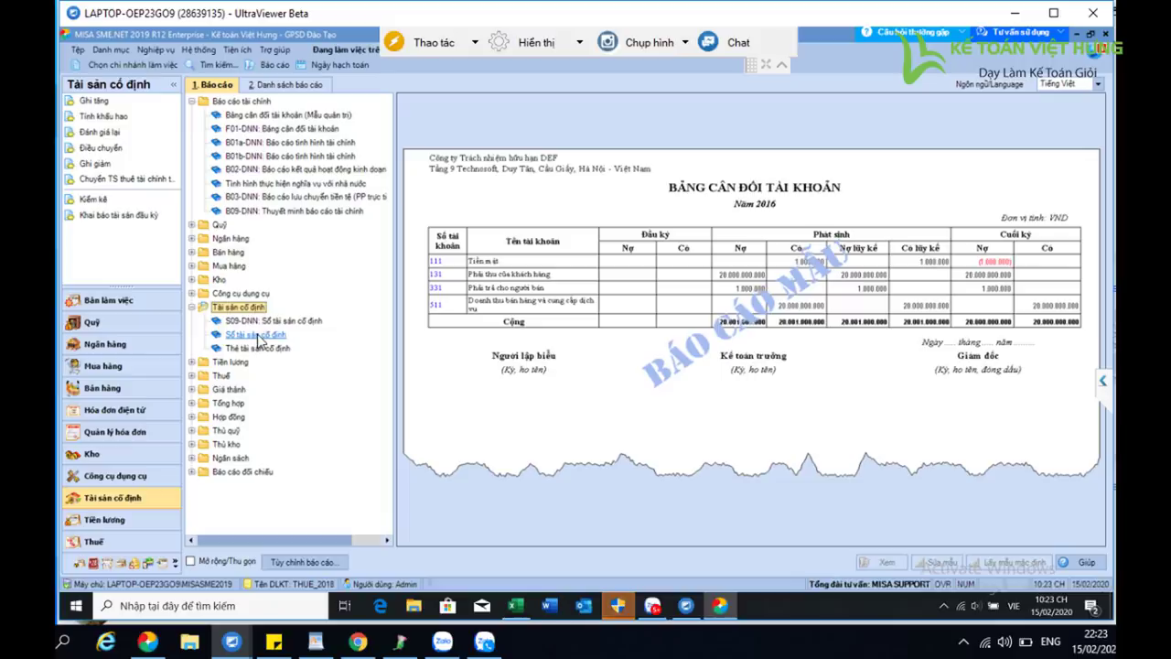
pyautogui.click(263, 336)
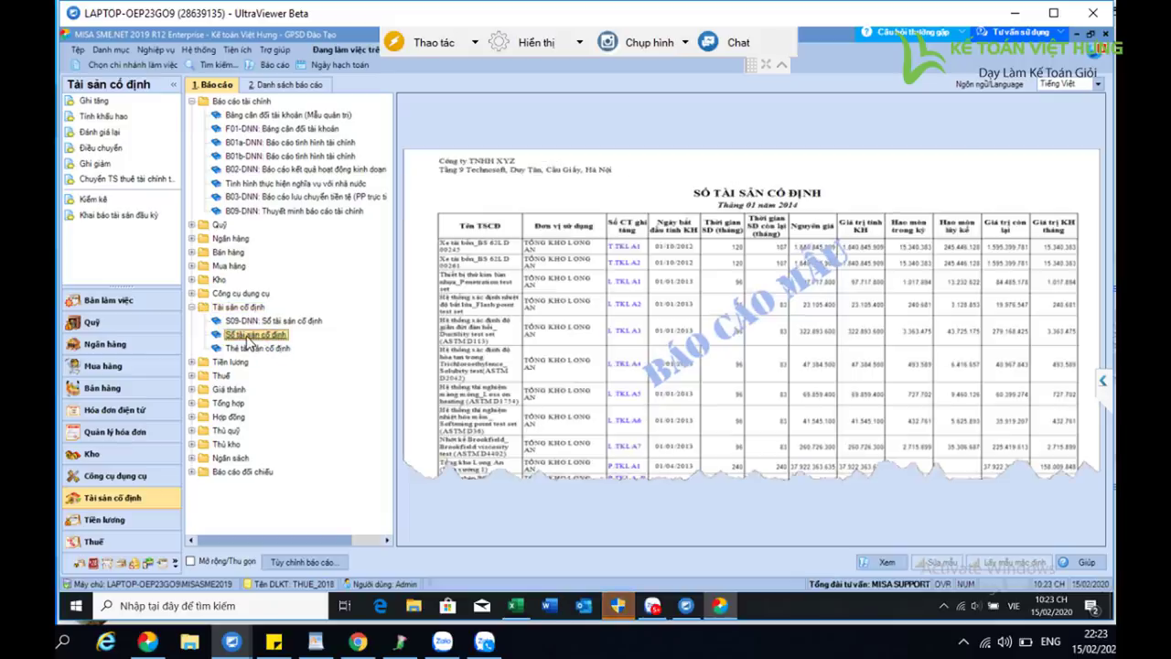
pyautogui.doubleClick(282, 338)
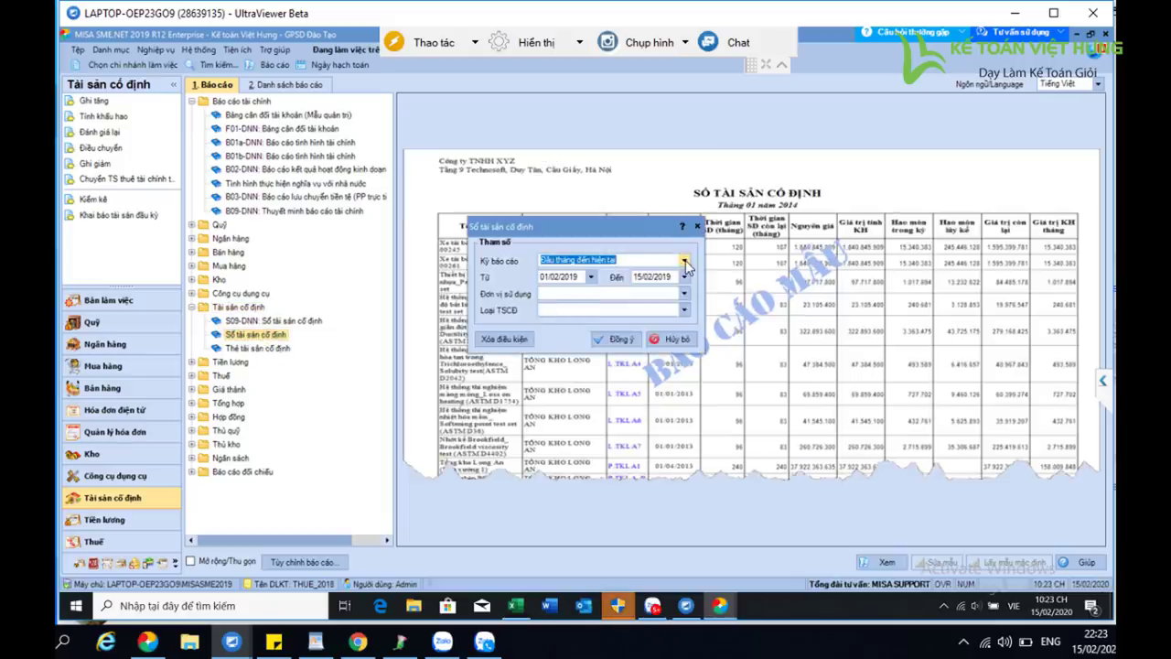
pyautogui.click(690, 268)
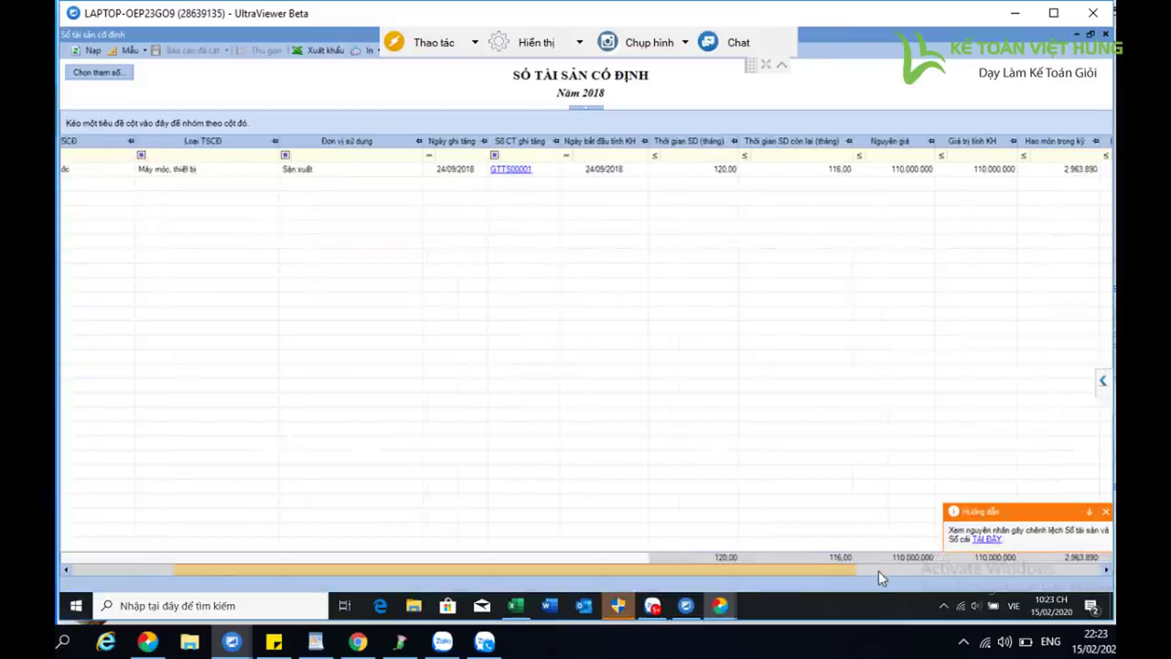
# Review the period and accumulated depreciation (Hao mòn trong kỳ, Hao mòn lũy kế) in the 2018 fixed asset register, and close it
pyautogui.hscroll(2, 878, 571)
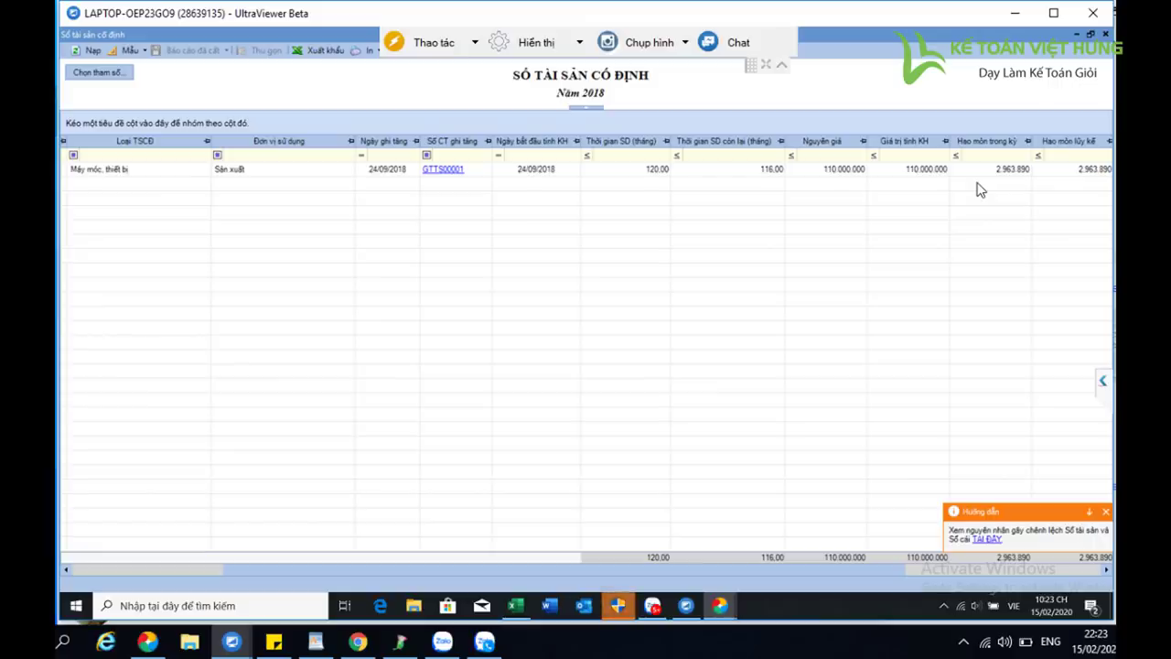
pyautogui.click(781, 64)
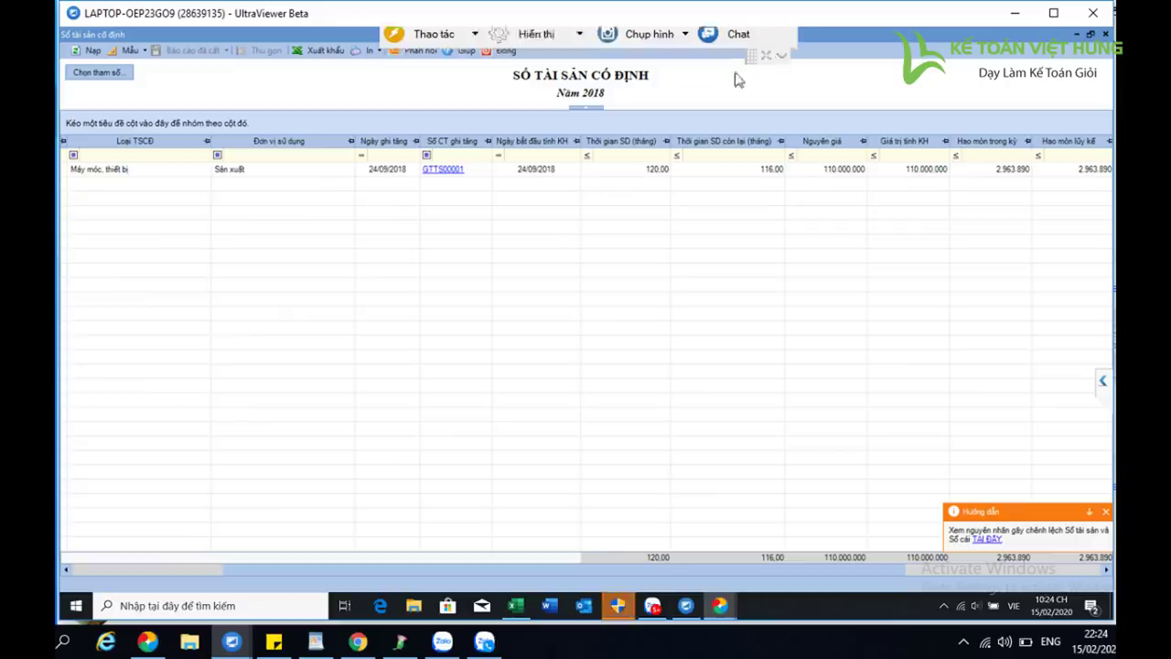
pyautogui.click(1057, 175)
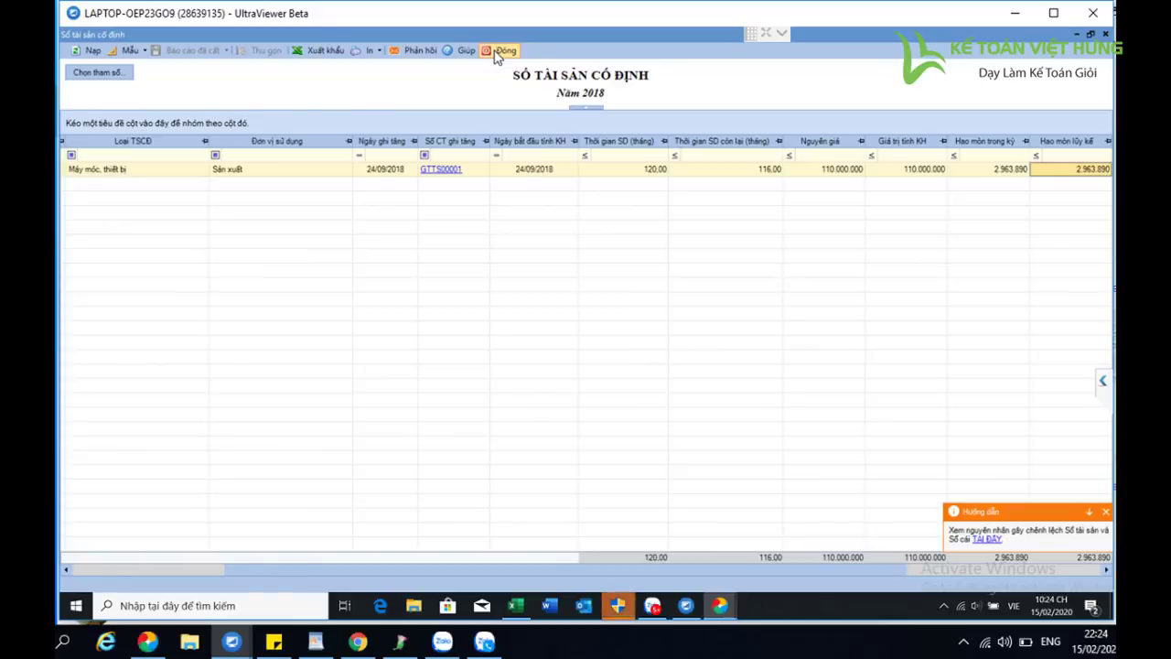
pyautogui.click(503, 51)
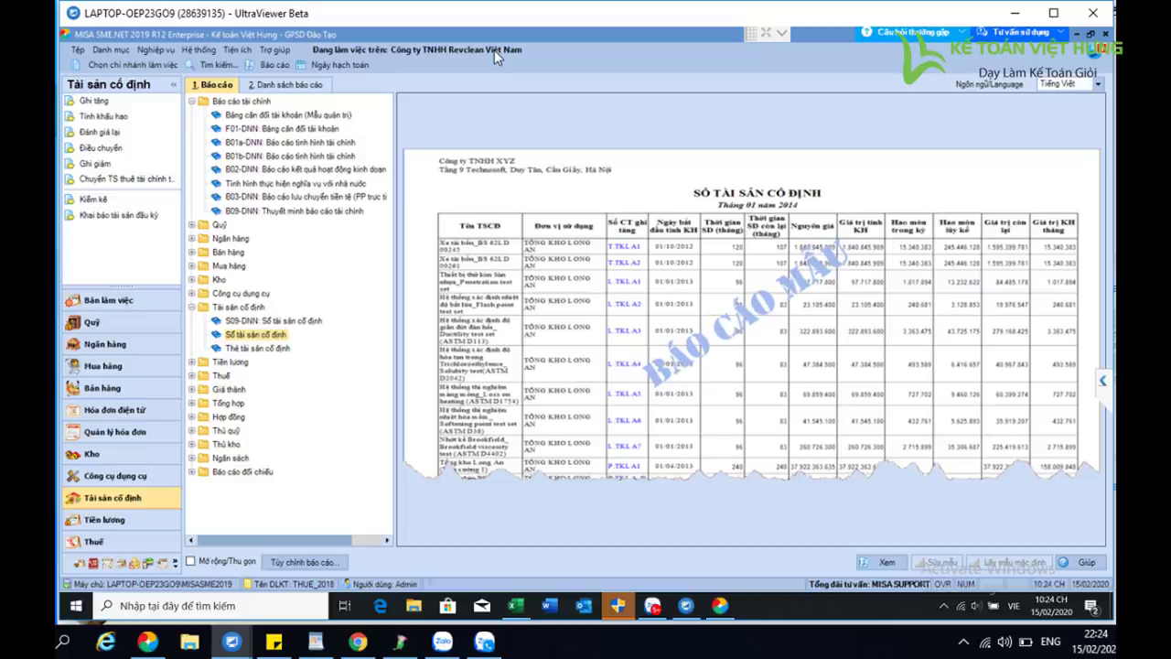
# Return to the fixed asset depreciation list and review the vouchers for months 12, 11 and 9 of 2018
pyautogui.click(146, 506)
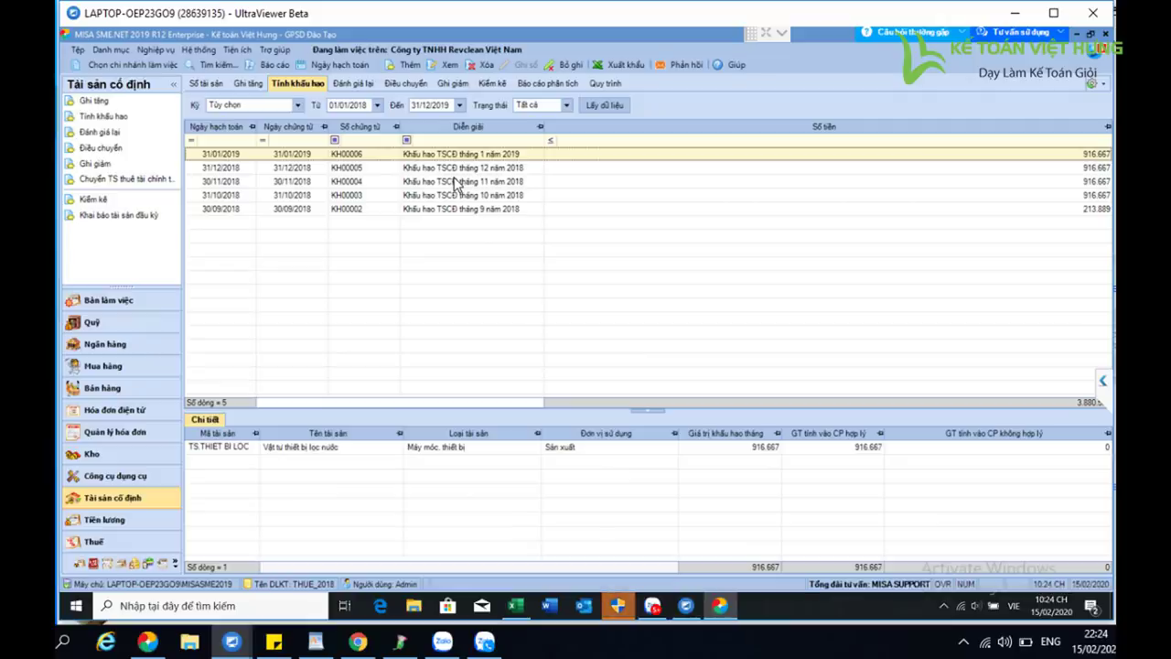
pyautogui.click(447, 169)
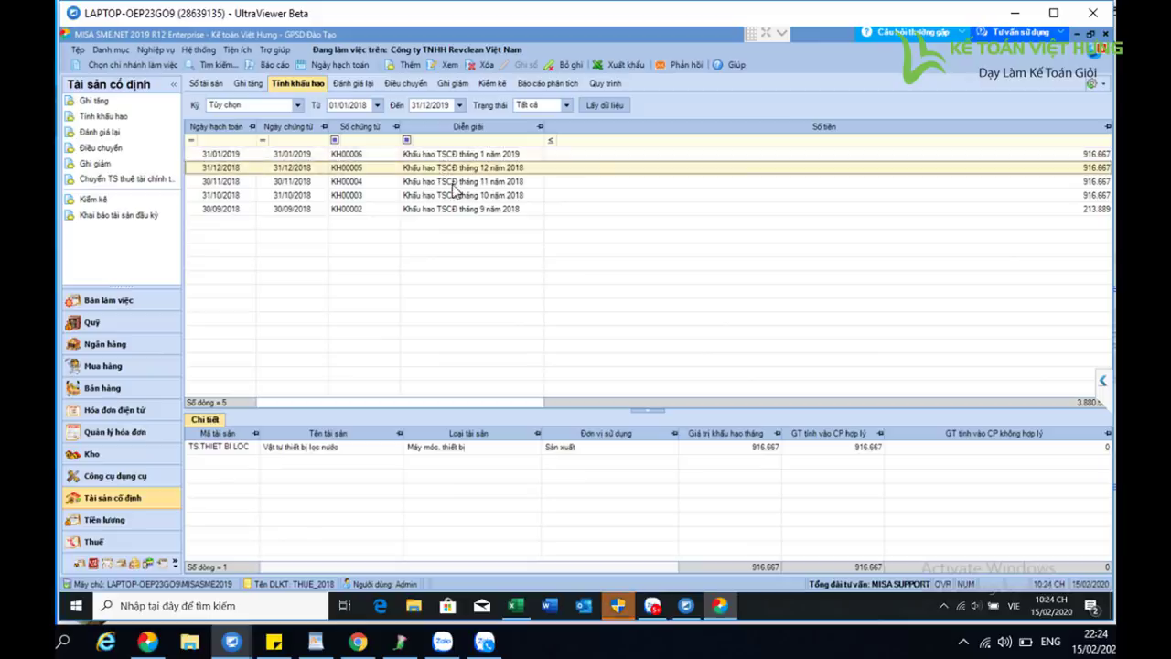
pyautogui.click(457, 183)
pyautogui.click(460, 210)
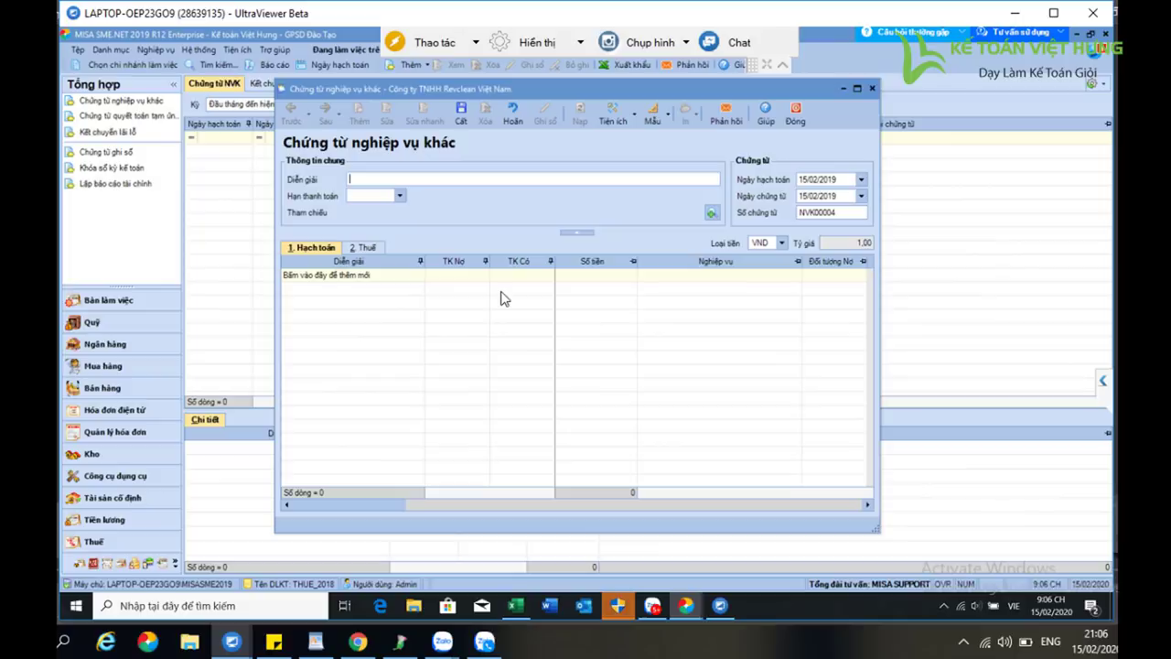
# Close the blank miscellaneous voucher (Chứng từ nghiệp vụ khác) and go to the fixed assets module
pyautogui.click(795, 115)
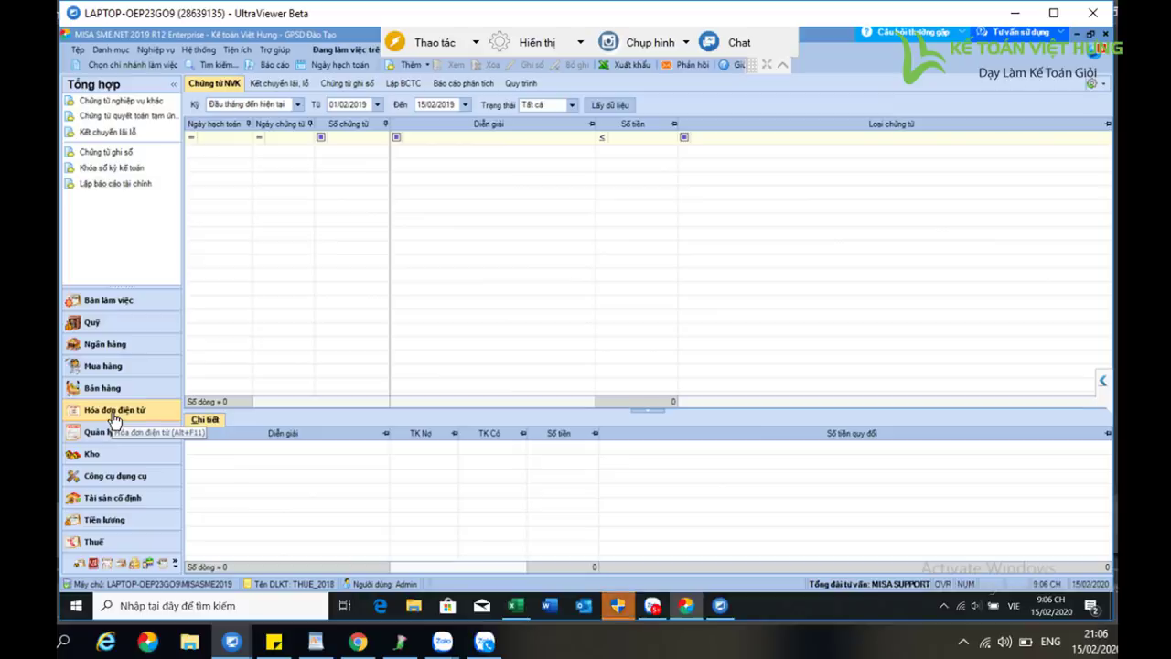
pyautogui.click(107, 543)
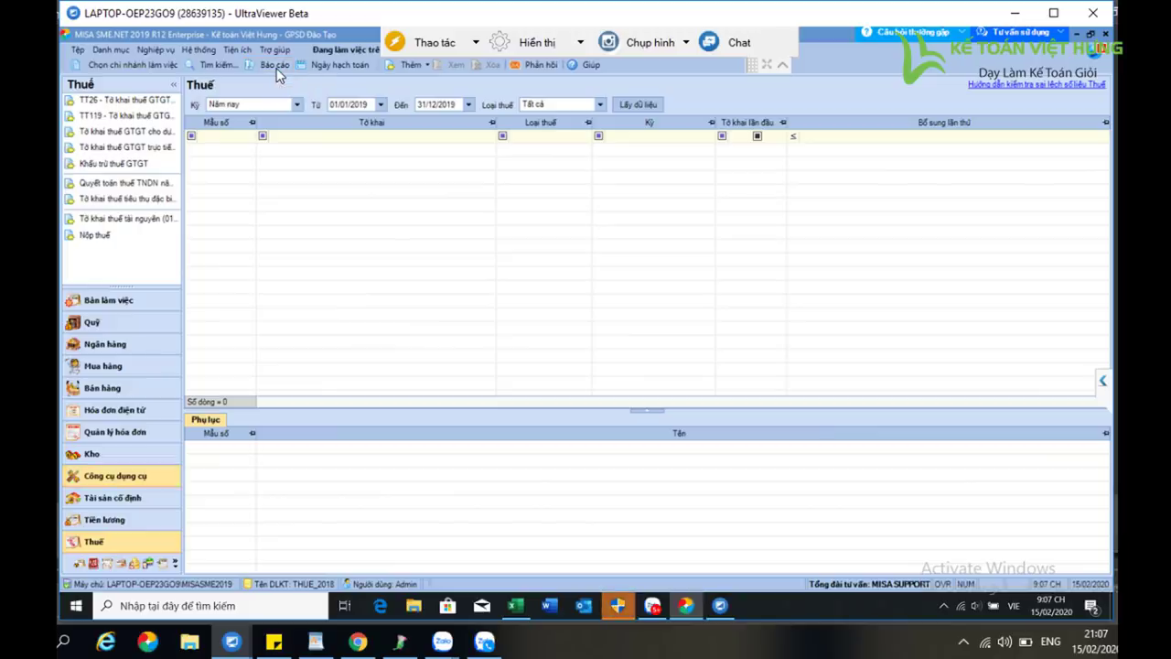
pyautogui.click(112, 497)
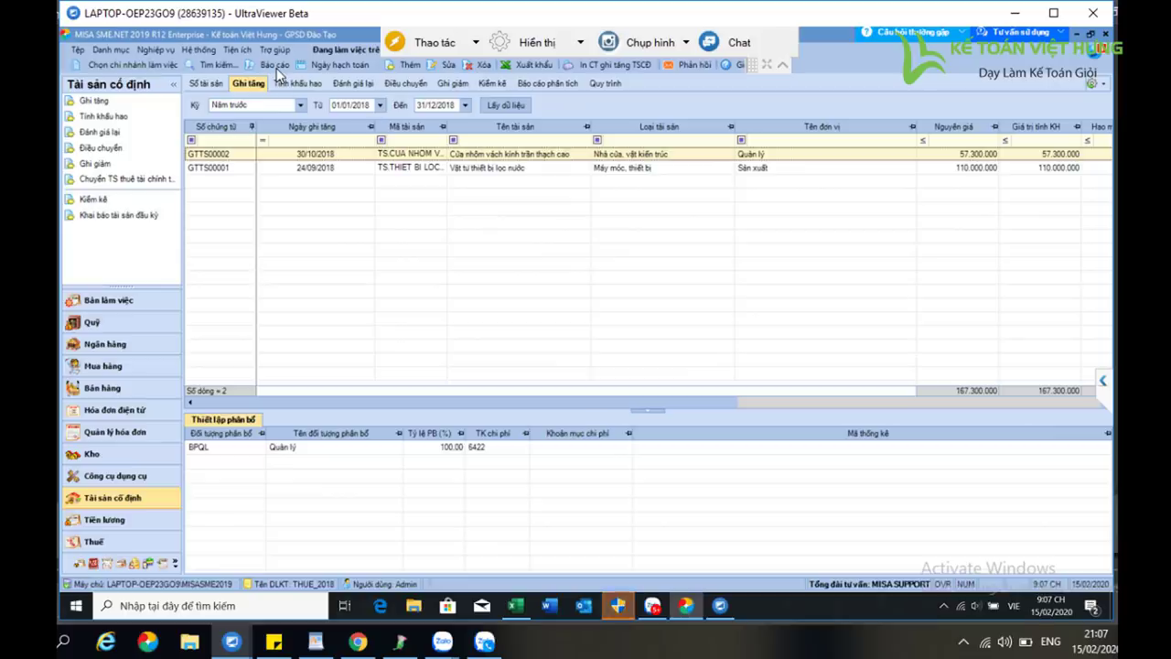
# Load the fixed asset depreciation vouchers (Tính khấu hao) for the period Năm nay, 01/01/2019 to 31/12/2019
pyautogui.click(285, 83)
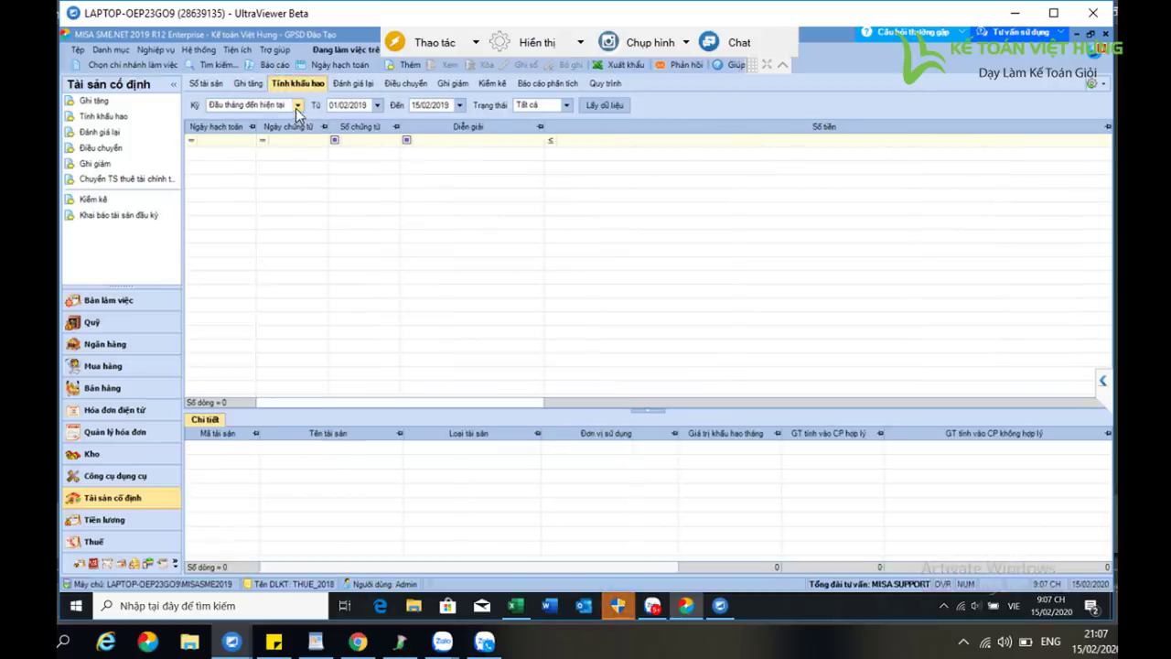
pyautogui.click(296, 106)
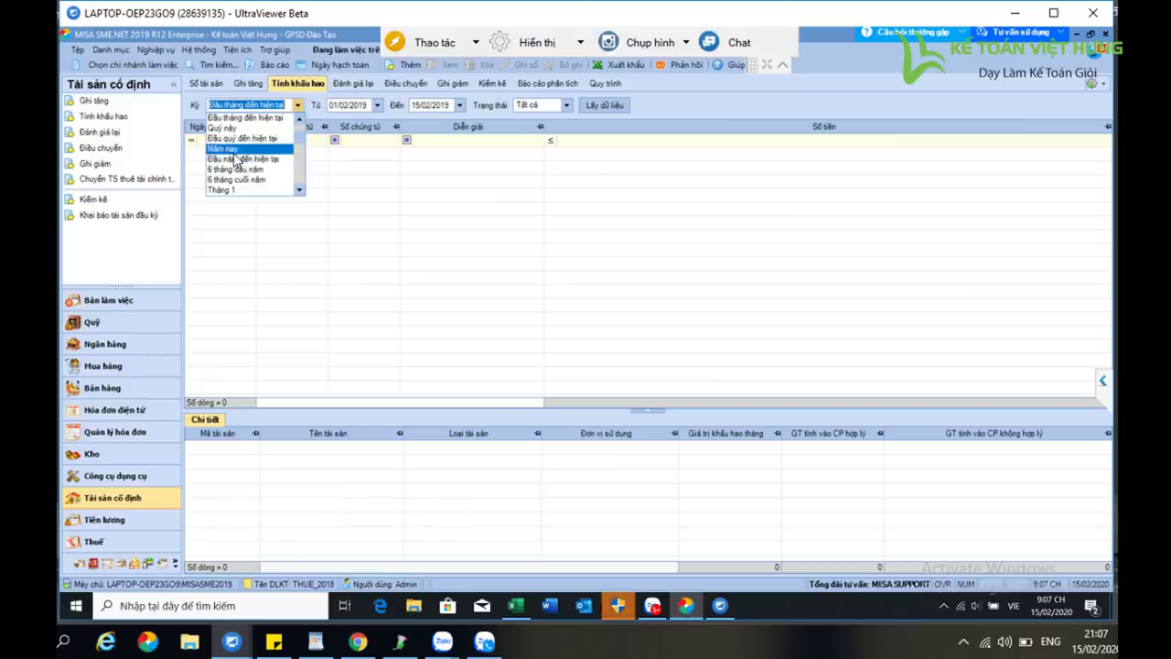
pyautogui.click(275, 149)
pyautogui.click(604, 105)
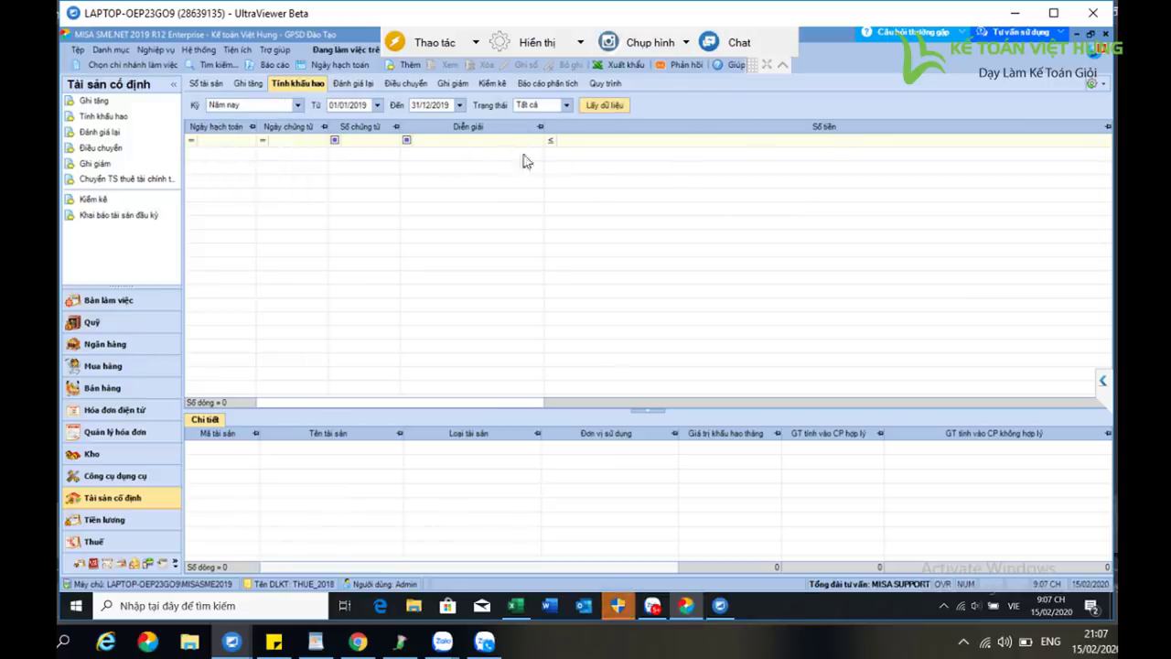